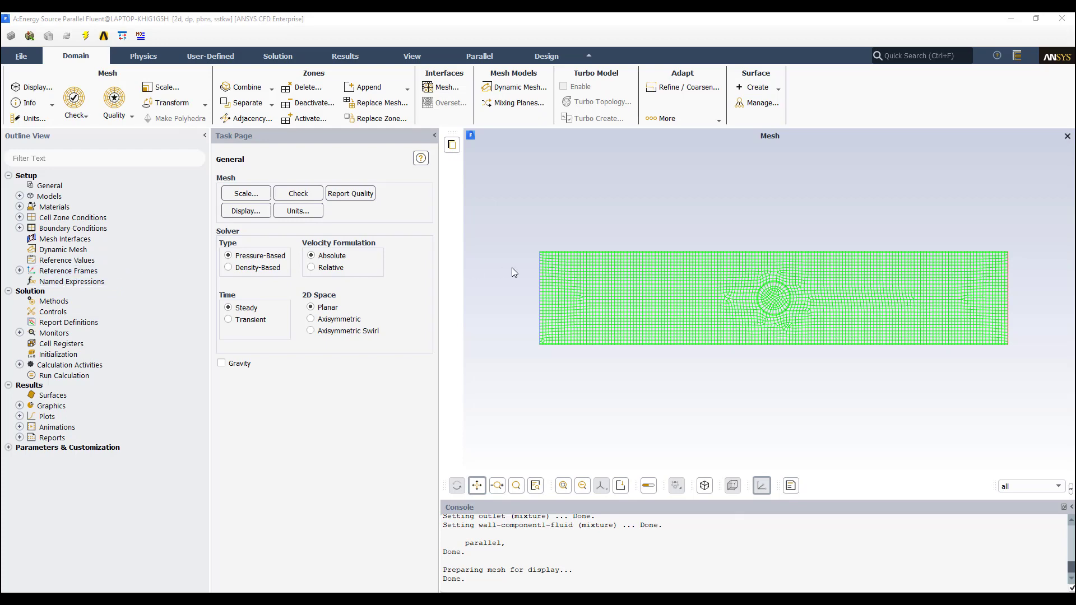
- Expand Models, Materials > Fluid and Cell Zone Conditions > Fluid to show air, component1-fluid and component1-fluid_1
{"action": "left_click", "coordinate": [19, 196]}
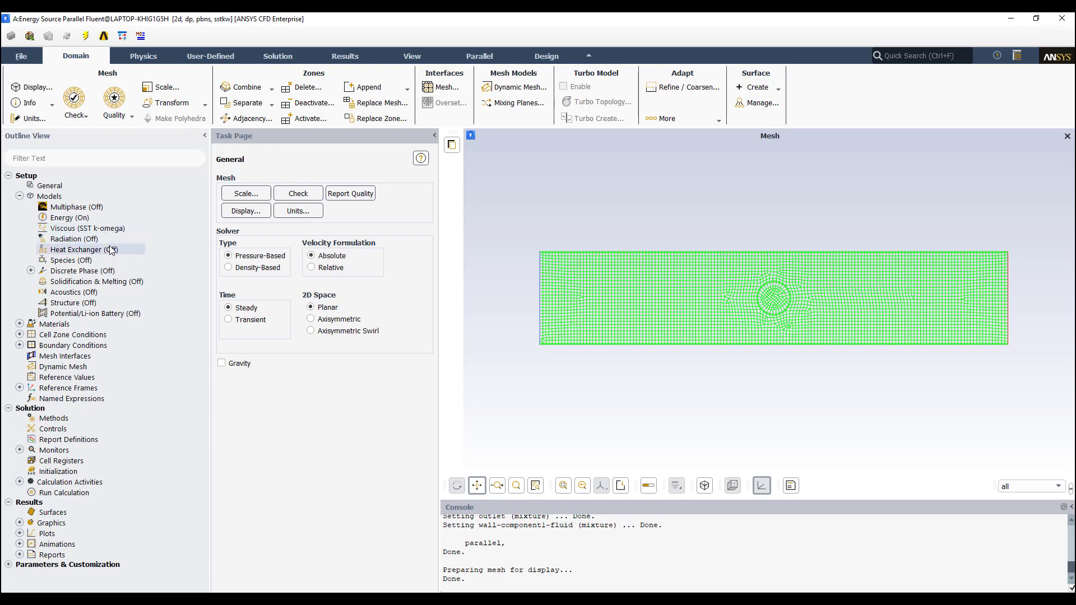
{"action": "left_click", "coordinate": [20, 324]}
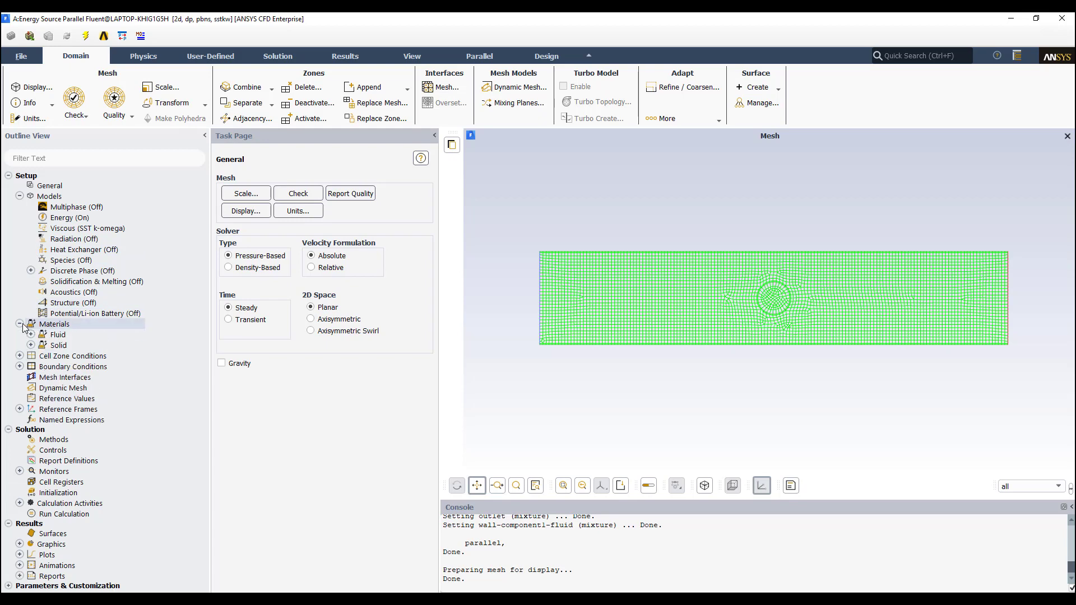
{"action": "left_click", "coordinate": [32, 336]}
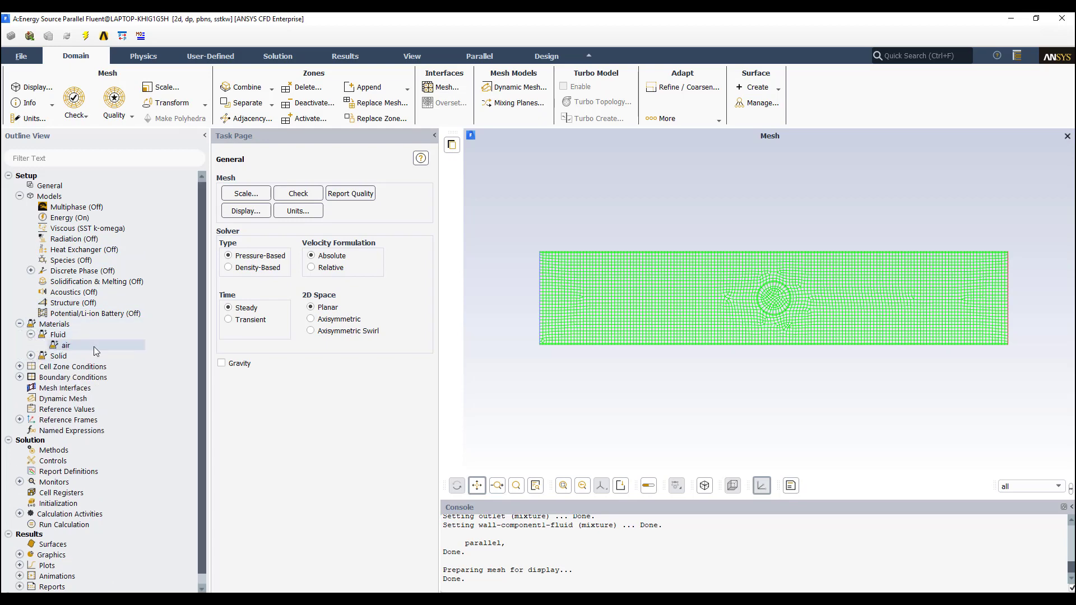
{"action": "left_click", "coordinate": [20, 368]}
{"action": "left_click", "coordinate": [31, 378]}
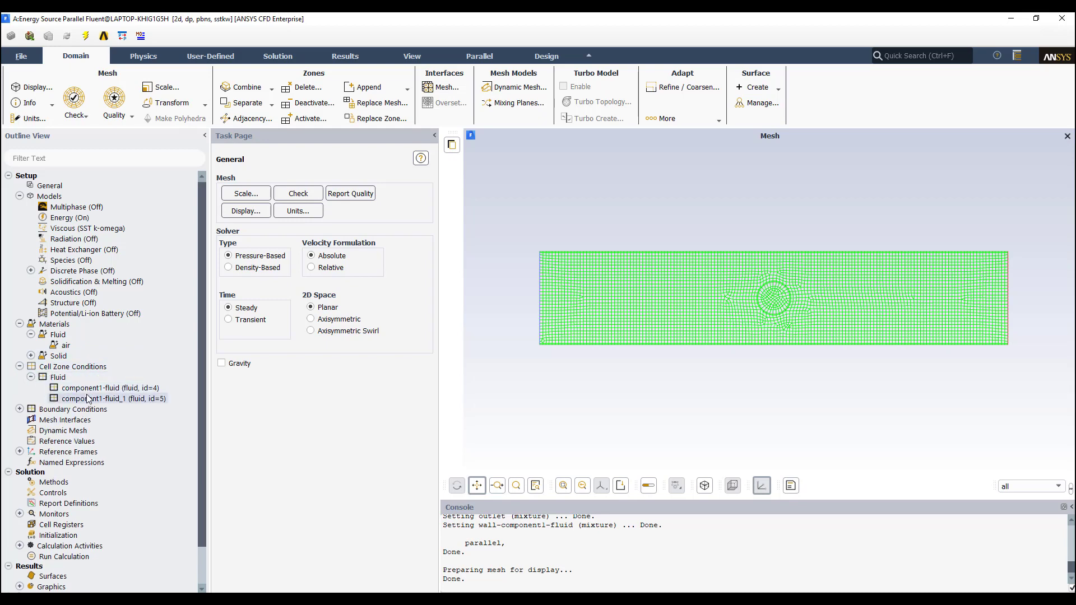
- Open the component1-fluid zone settings, then close them again
{"action": "left_click", "coordinate": [128, 393]}
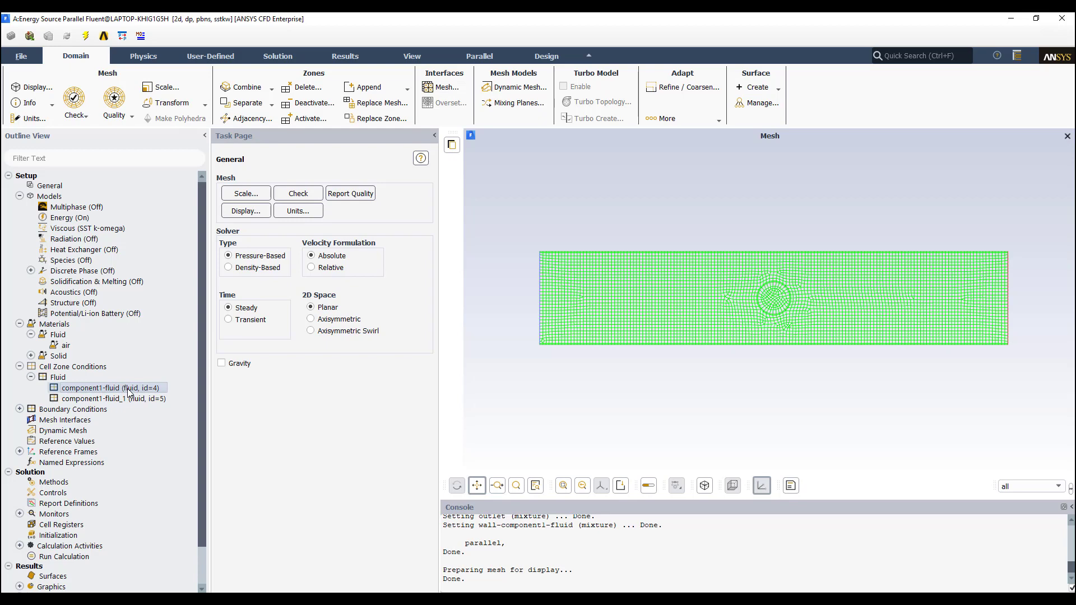
{"action": "double_click", "coordinate": [129, 393]}
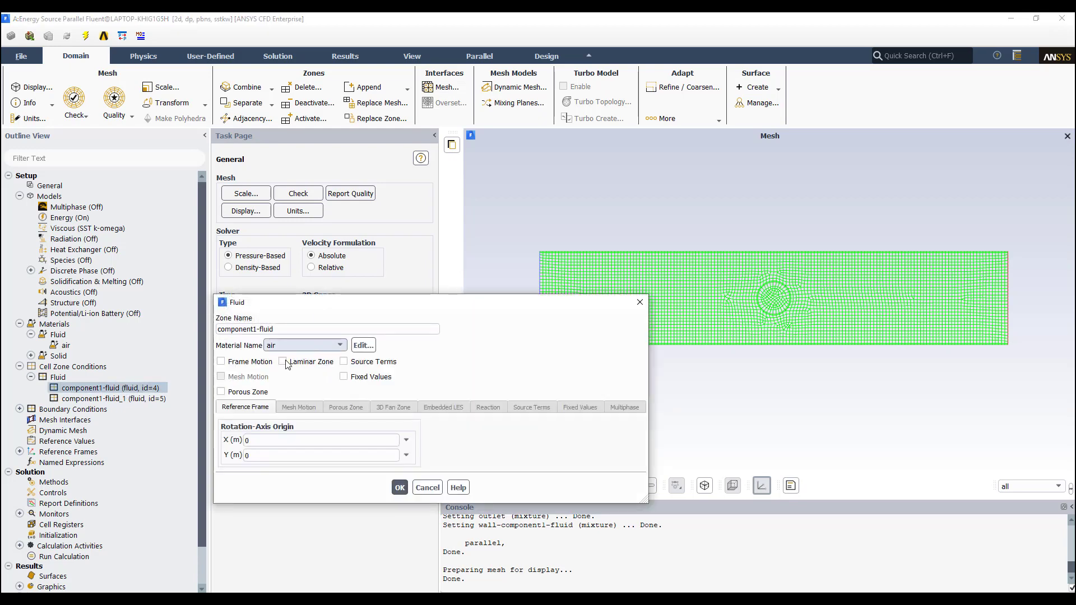
{"action": "left_click_drag", "start_coordinate": [589, 302], "coordinate": [641, 241]}
{"action": "left_click", "coordinate": [692, 241]}
- Open component1-fluid_1's Source Terms tab with Source Terms kept on, showing one energy source
{"action": "left_click", "coordinate": [122, 399]}
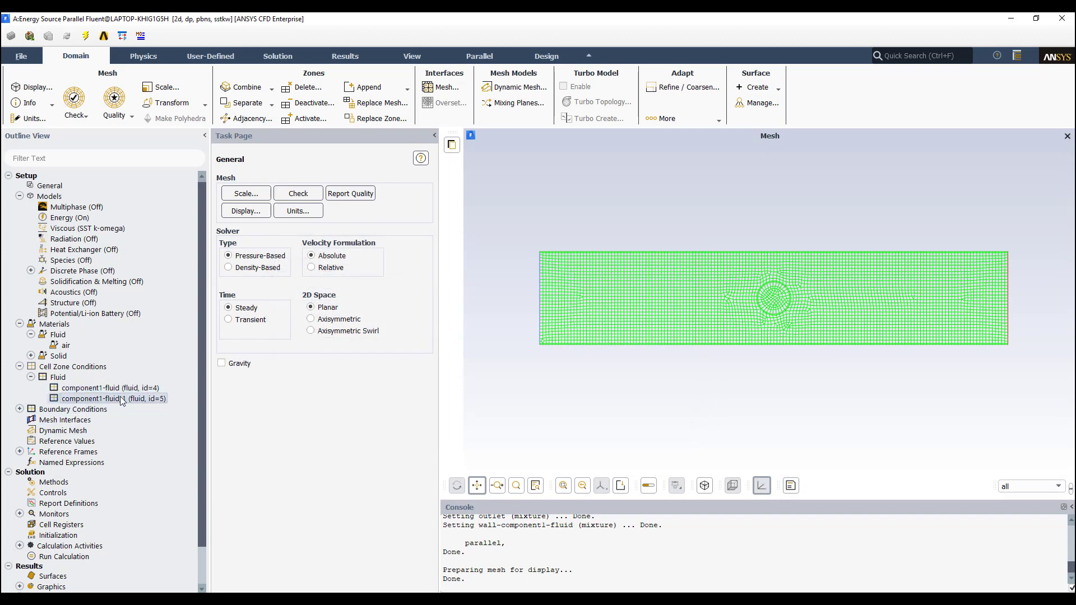
{"action": "double_click", "coordinate": [122, 399]}
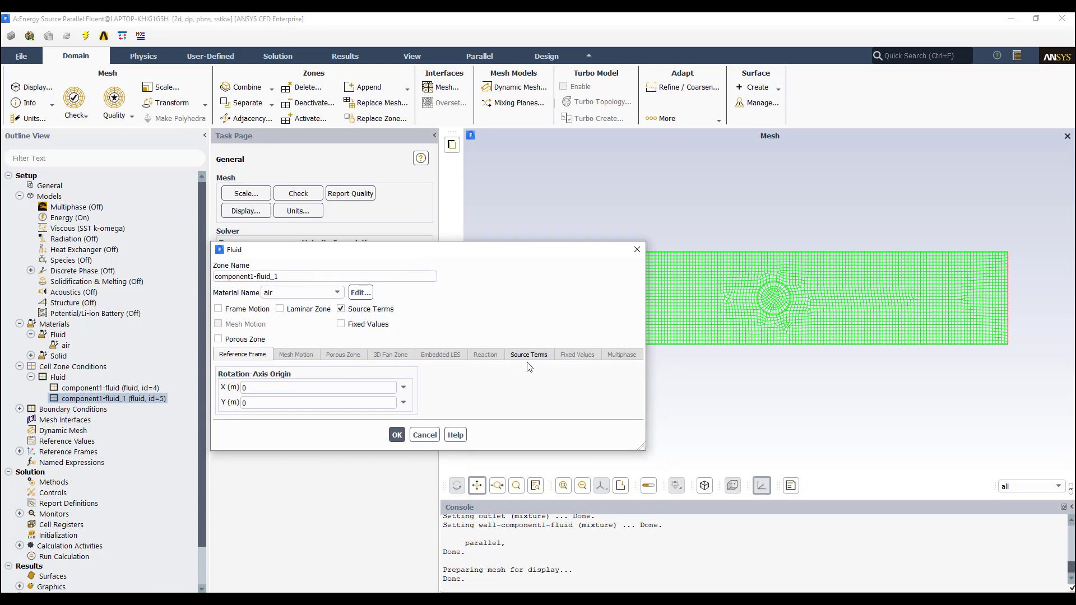
{"action": "left_click", "coordinate": [340, 310]}
{"action": "left_click", "coordinate": [342, 310]}
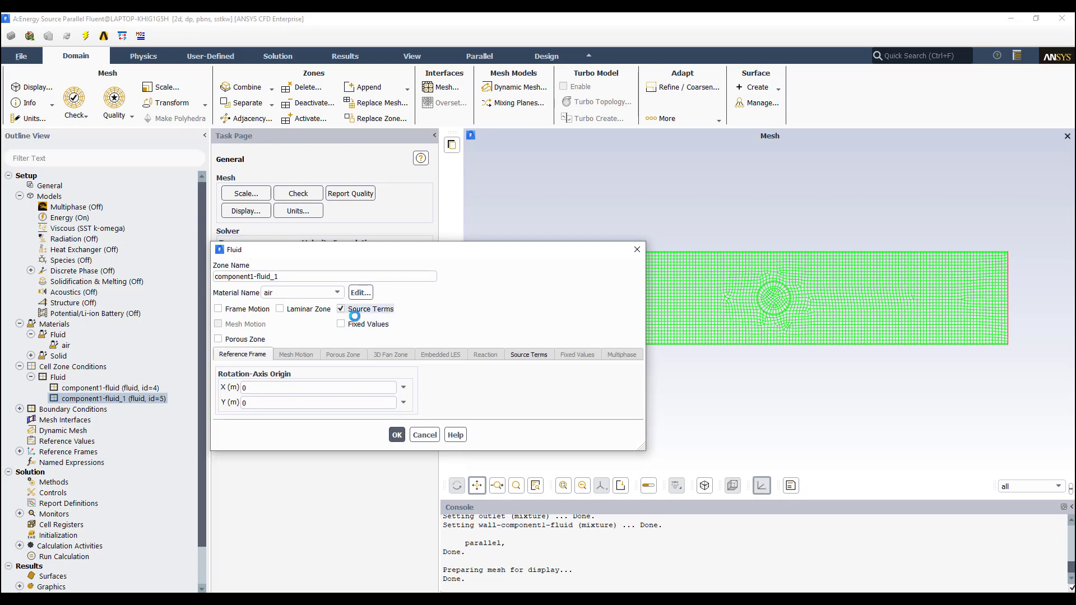
{"action": "left_click", "coordinate": [535, 357]}
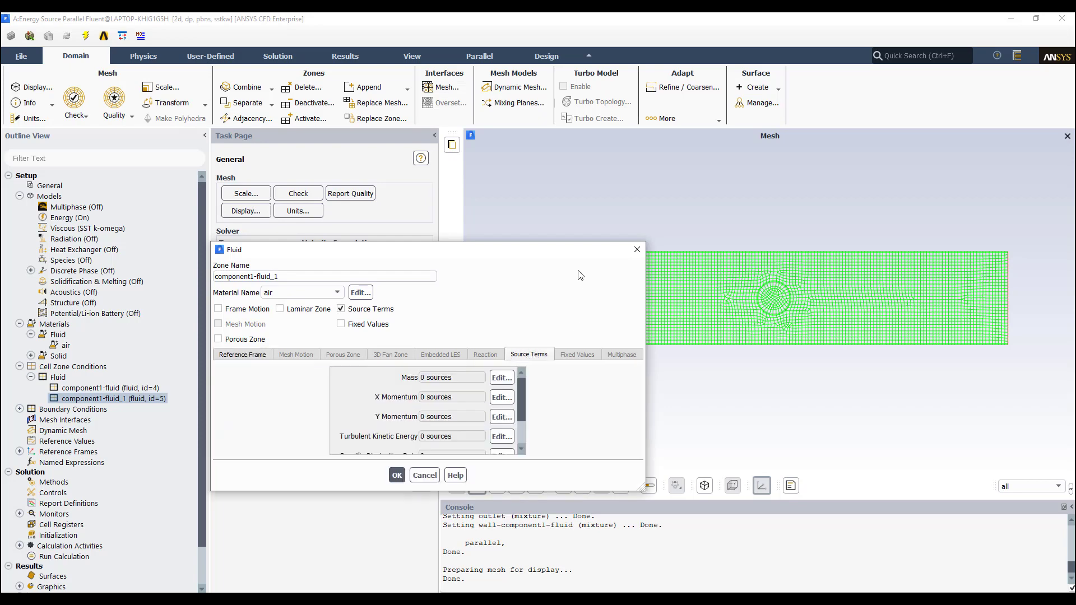
{"action": "left_click_drag", "start_coordinate": [563, 242], "coordinate": [563, 138]}
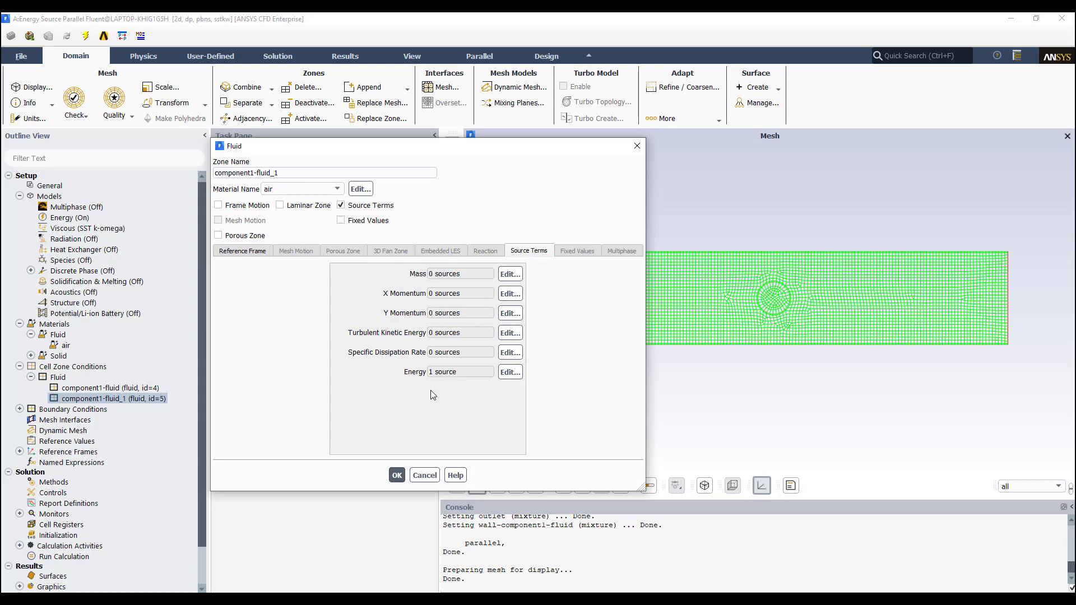
{"action": "left_click", "coordinate": [510, 375]}
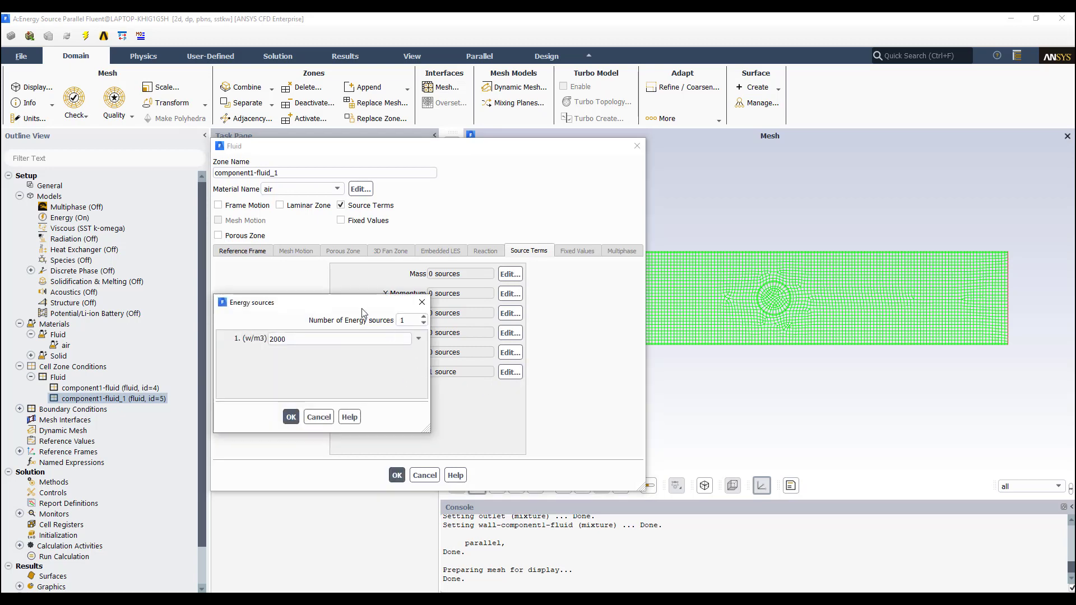
{"action": "left_click_drag", "start_coordinate": [352, 307], "coordinate": [299, 333]}
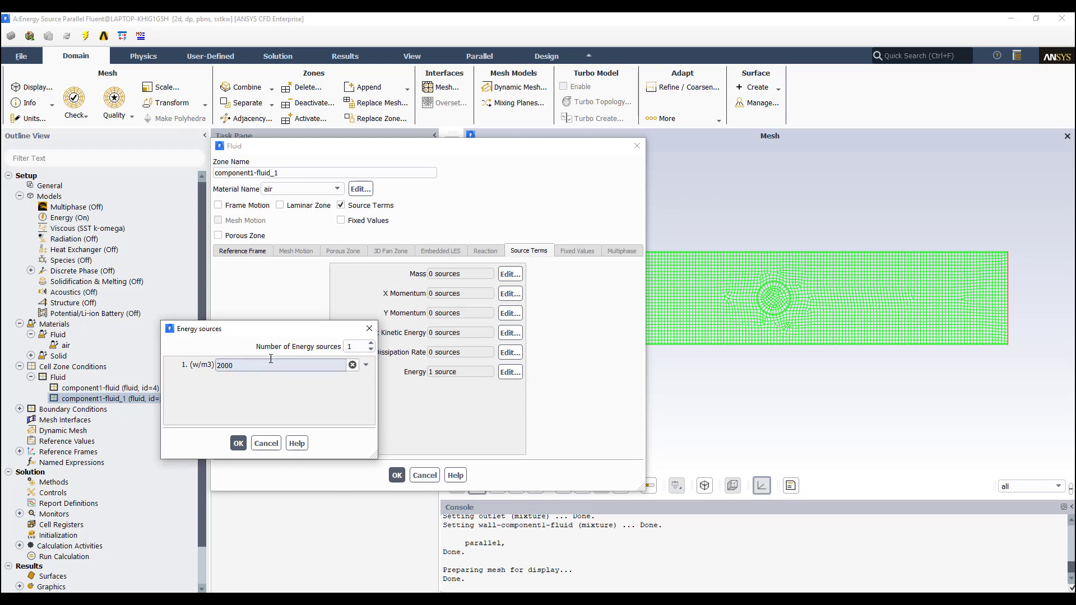
{"action": "left_click_drag", "start_coordinate": [246, 332], "coordinate": [256, 255]}
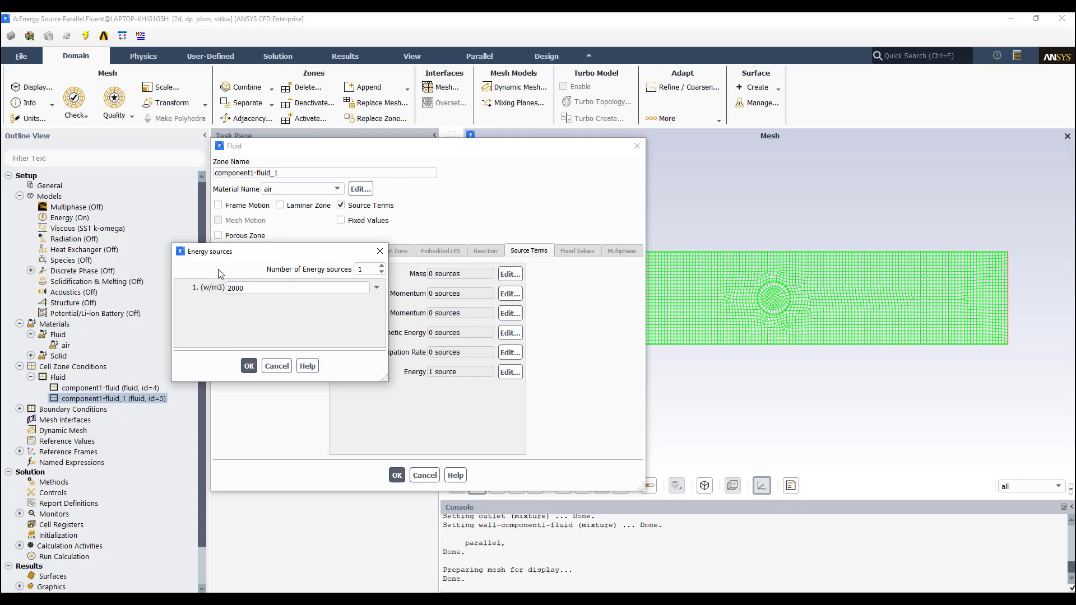
{"action": "left_click_drag", "start_coordinate": [244, 252], "coordinate": [192, 259]}
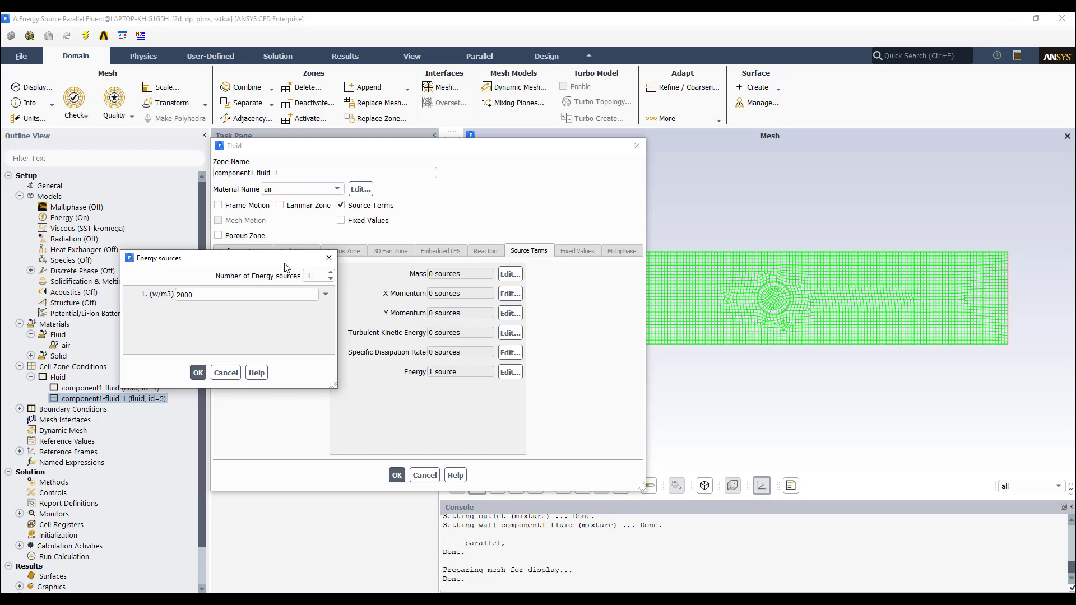
{"action": "left_click", "coordinate": [329, 259]}
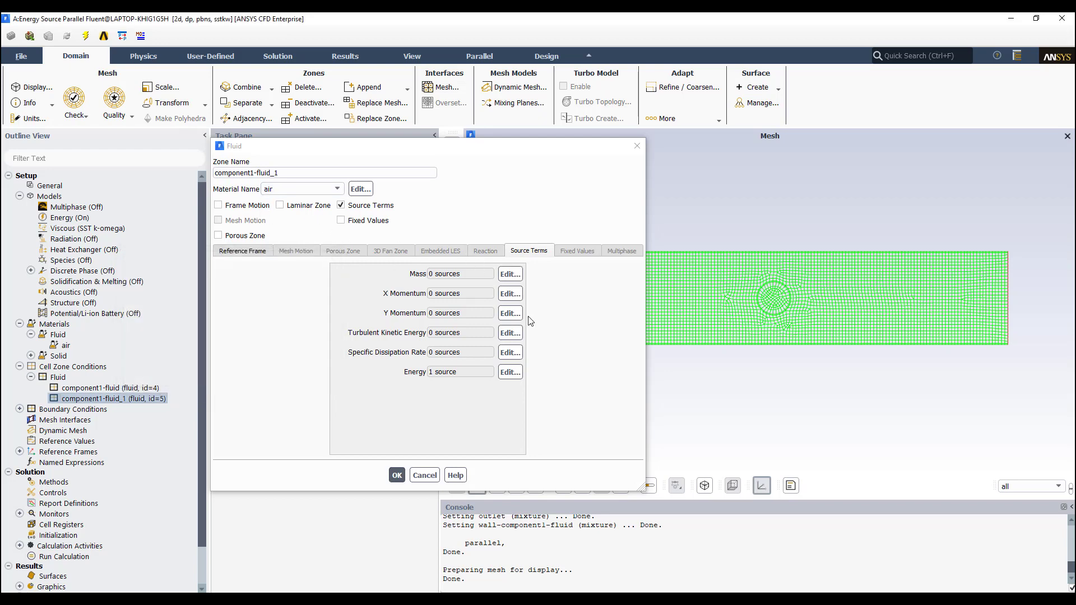
- Keep Source Terms enabled for component1-fluid_1 and enlarge the panel to show every source row
{"action": "left_click", "coordinate": [342, 206]}
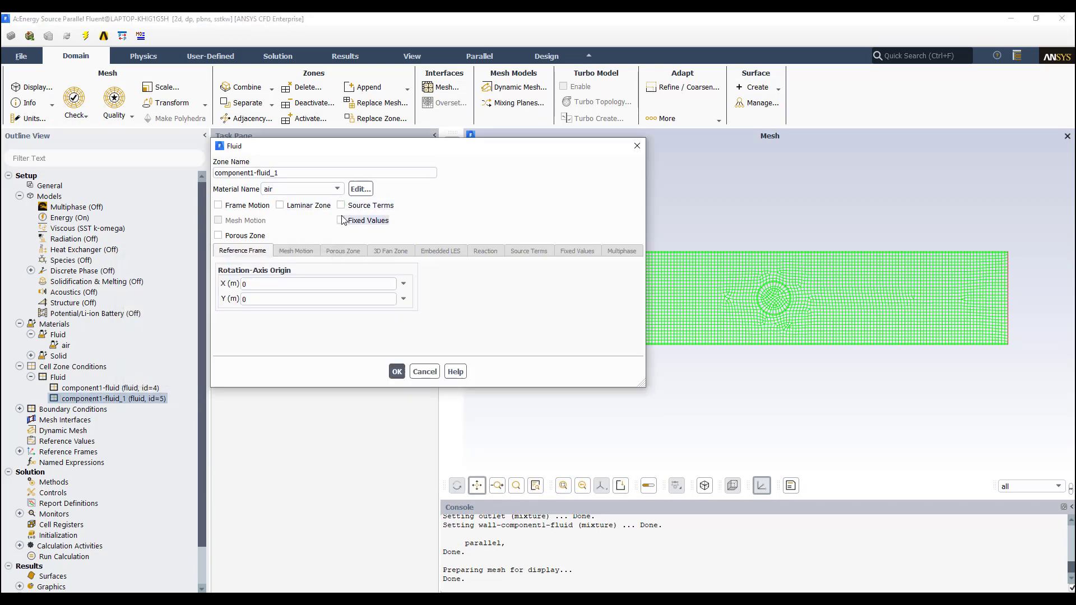
{"action": "left_click", "coordinate": [341, 205]}
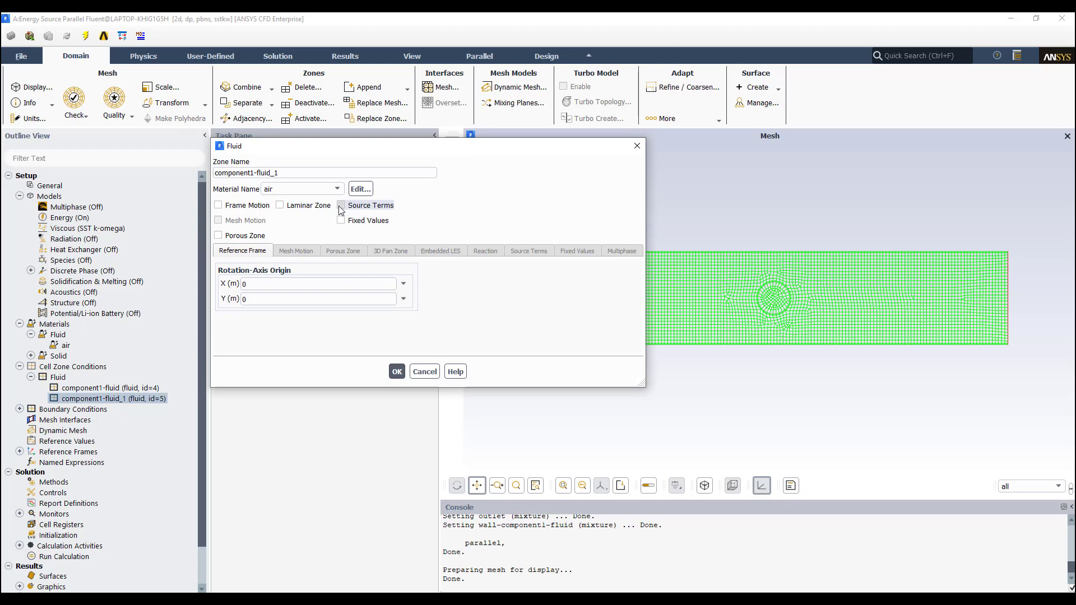
{"action": "left_click", "coordinate": [527, 252]}
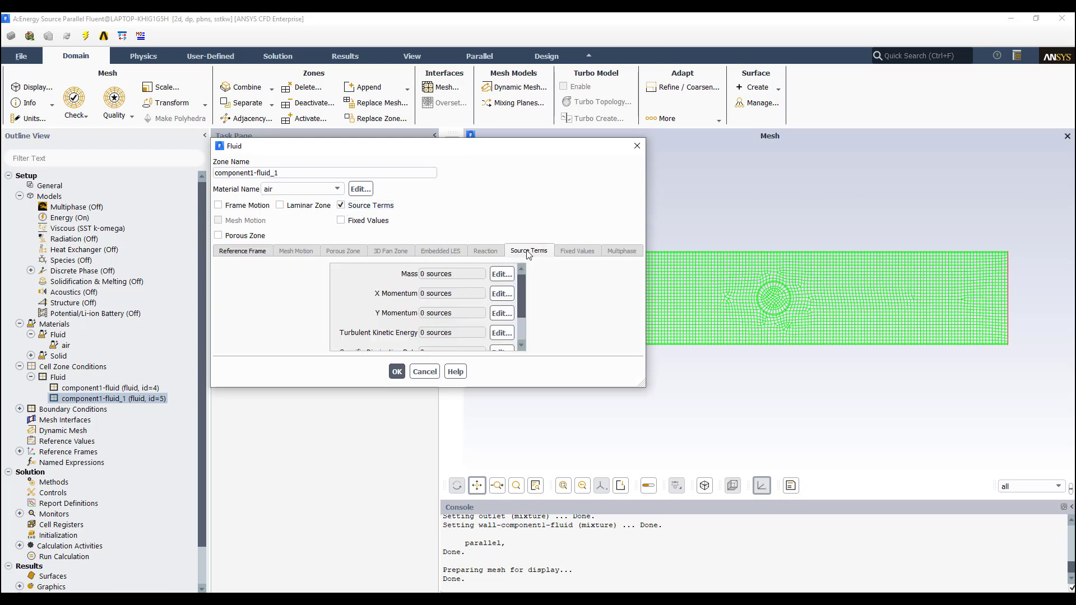
{"action": "scroll", "coordinate": [513, 275], "scroll_direction": "down", "scroll_amount": 2}
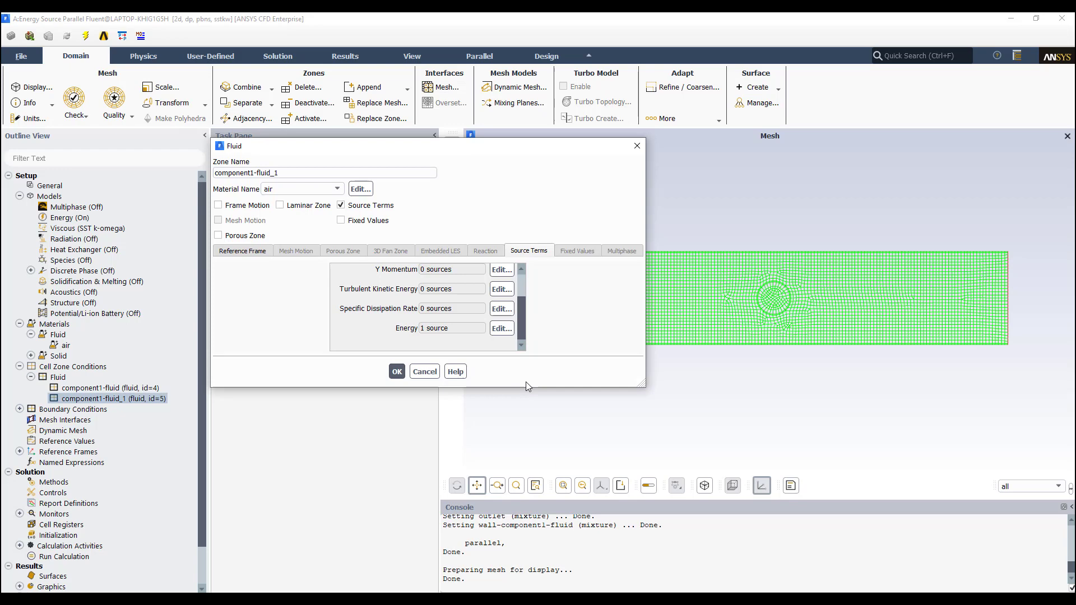
{"action": "left_click_drag", "start_coordinate": [513, 139], "coordinate": [510, 71]}
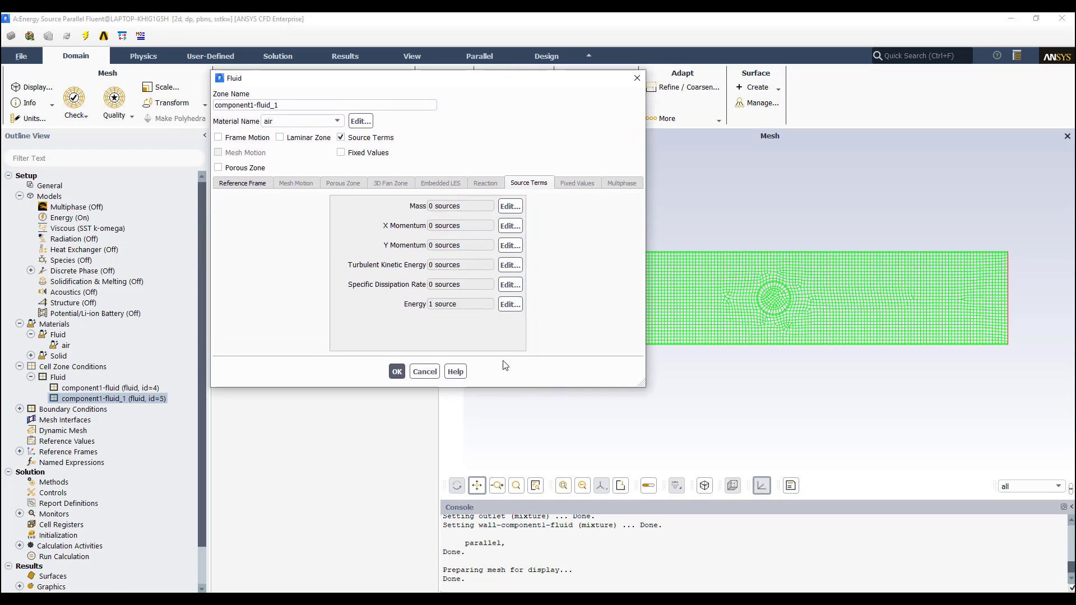
{"action": "left_click_drag", "start_coordinate": [505, 391], "coordinate": [505, 472]}
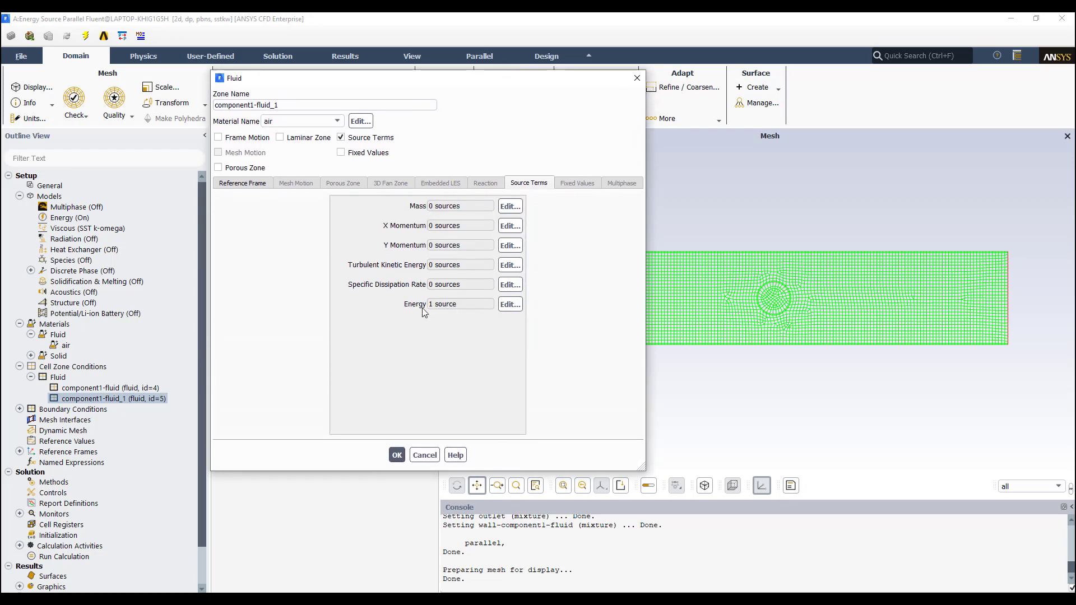
- Confirm the single 2000 W/m3 energy source and apply the zone settings with OK
{"action": "left_click", "coordinate": [510, 306]}
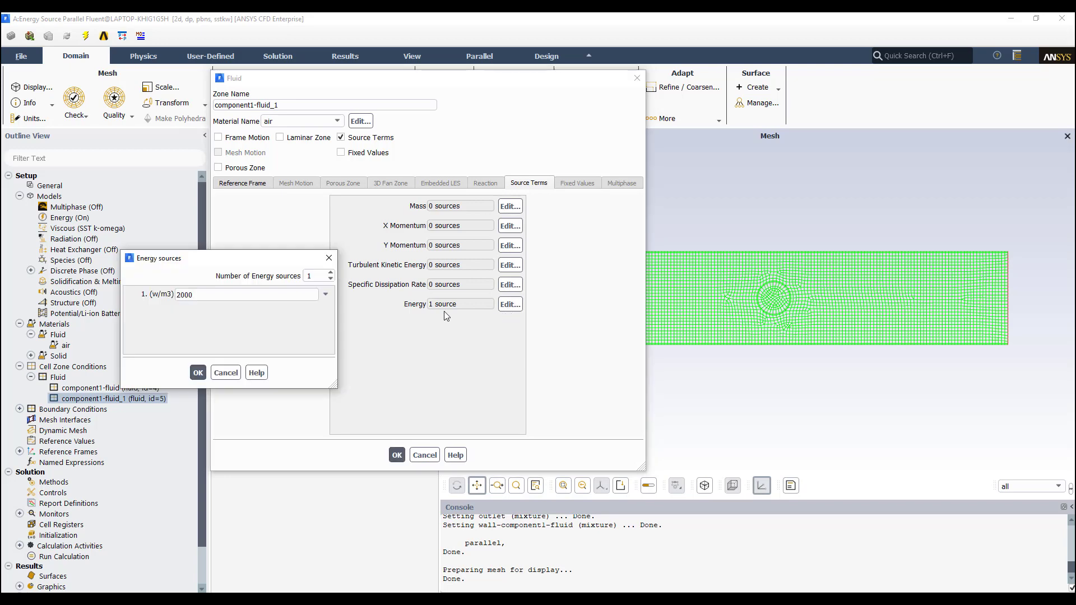
{"action": "left_click", "coordinate": [317, 276]}
{"action": "left_click", "coordinate": [195, 298]}
{"action": "left_click_drag", "start_coordinate": [204, 272], "coordinate": [271, 258]}
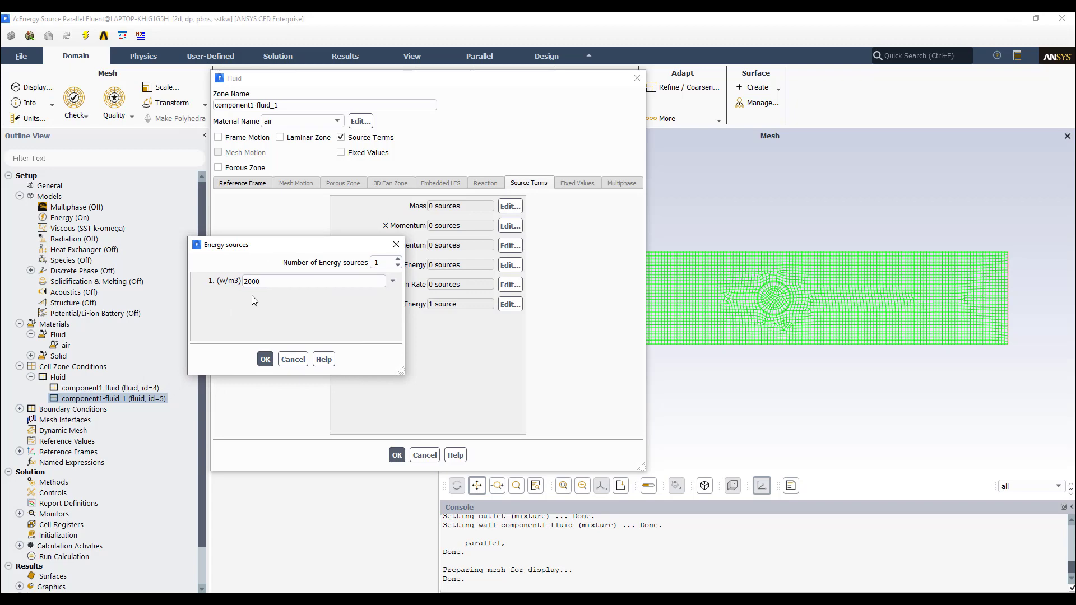
{"action": "left_click", "coordinate": [264, 283]}
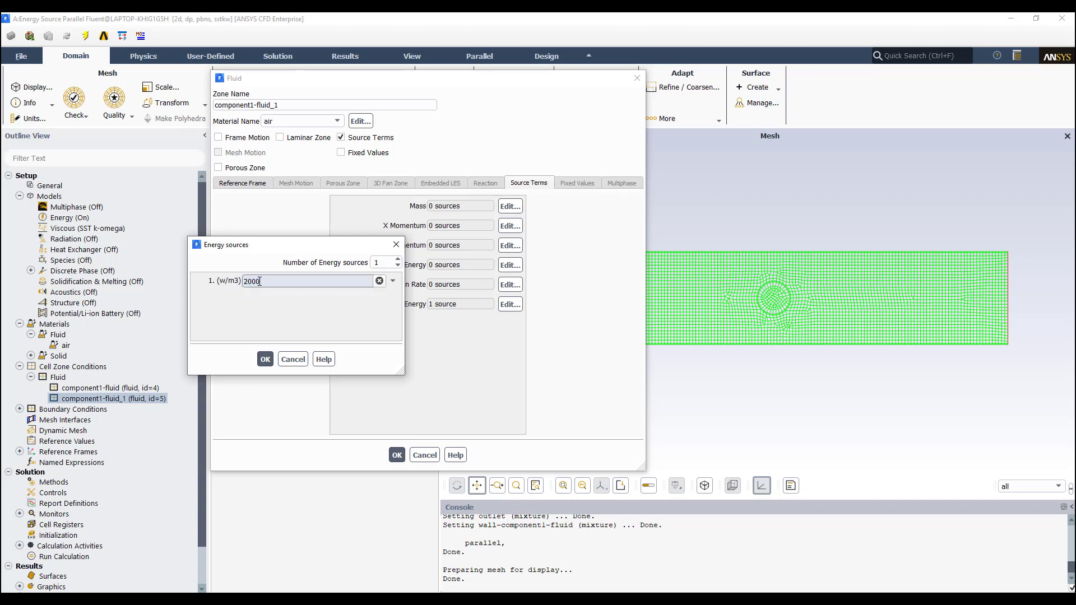
{"action": "left_click_drag", "start_coordinate": [261, 281], "coordinate": [244, 281]}
{"action": "left_click", "coordinate": [265, 359]}
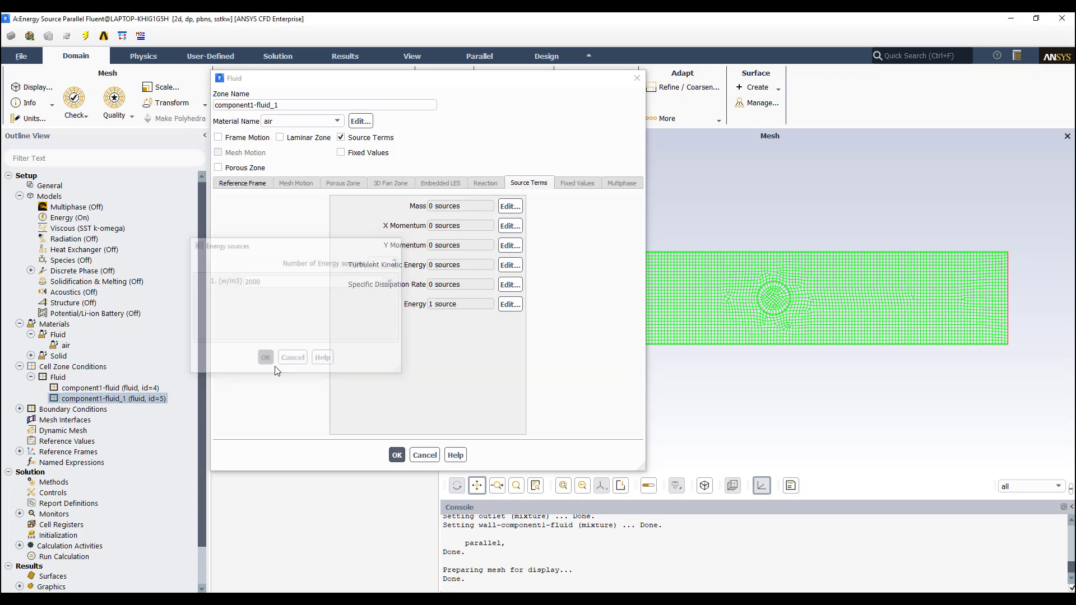
{"action": "left_click", "coordinate": [397, 455]}
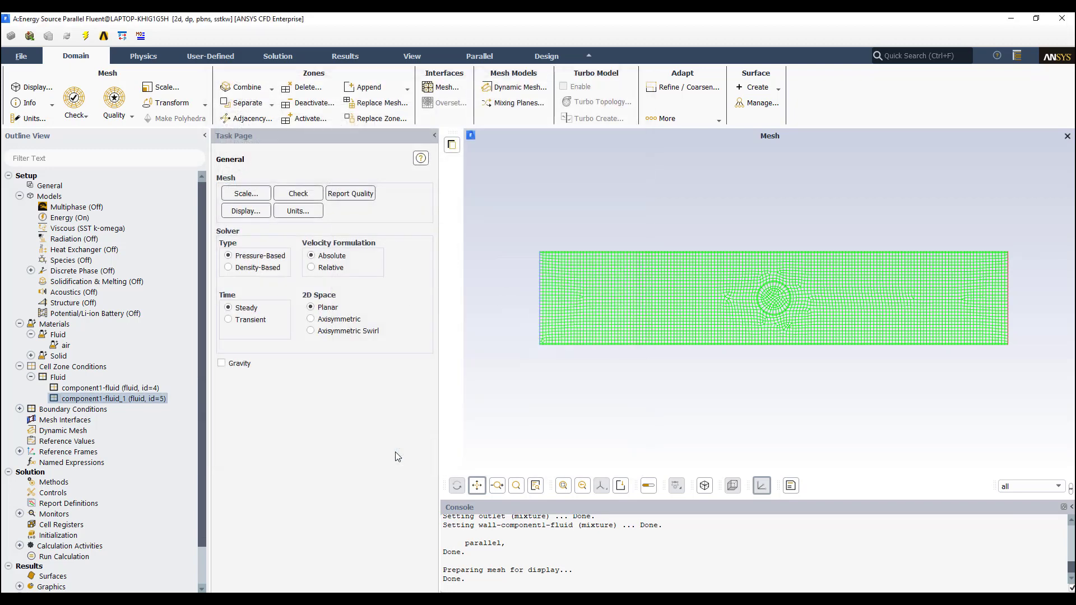
- Set the inlet's velocity magnitude to 0.01 m/s
{"action": "left_click", "coordinate": [20, 409]}
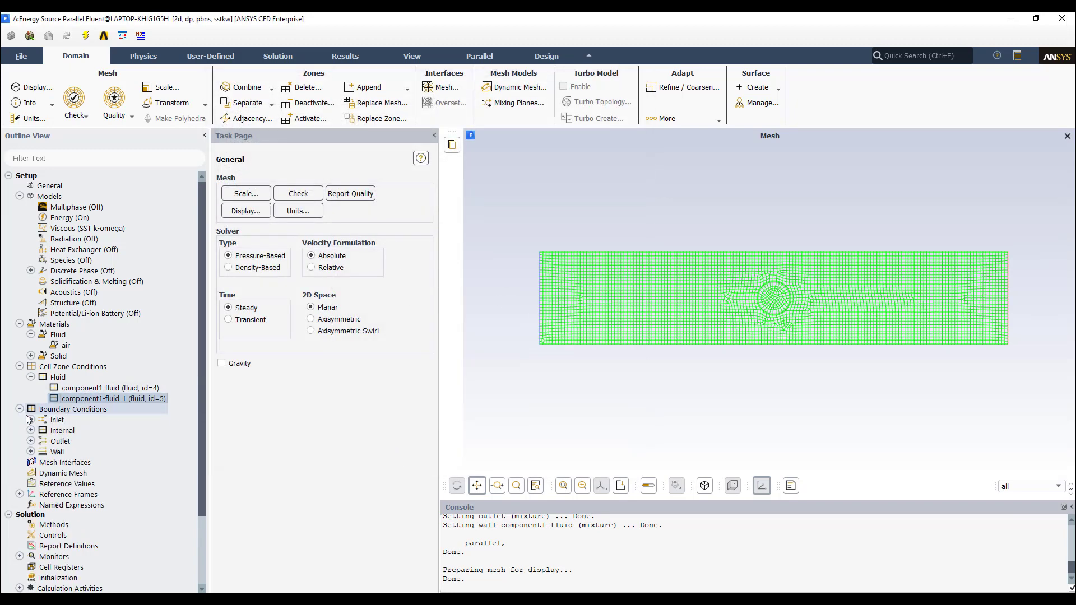
{"action": "left_click", "coordinate": [30, 420]}
{"action": "left_click", "coordinate": [114, 432]}
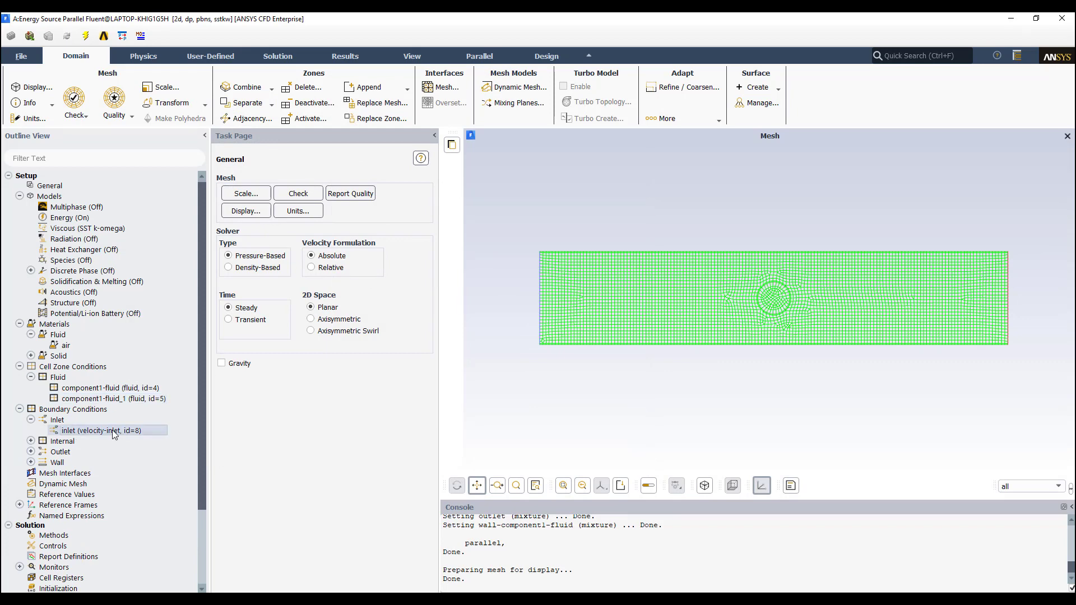
{"action": "double_click", "coordinate": [114, 432]}
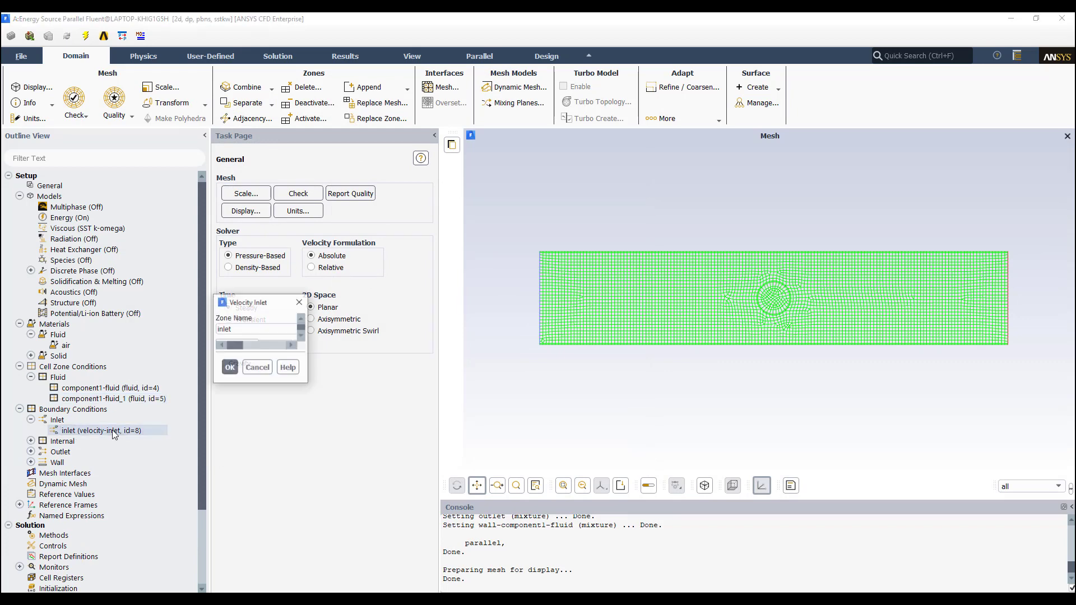
{"action": "left_click_drag", "start_coordinate": [307, 312], "coordinate": [282, 217]}
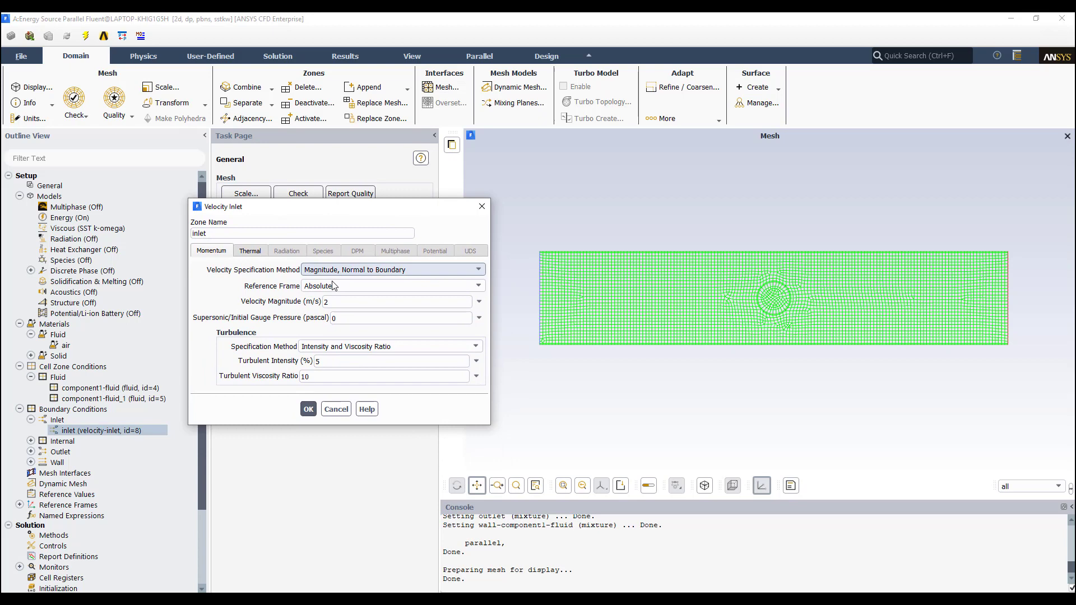
{"action": "left_click_drag", "start_coordinate": [332, 303], "coordinate": [324, 306]}
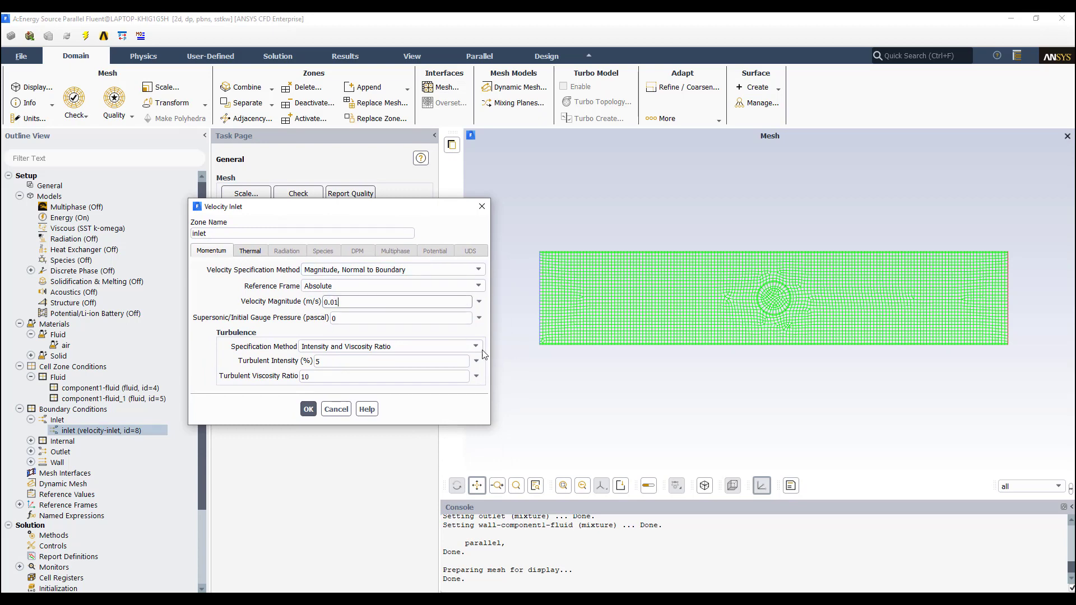
{"action": "left_click", "coordinate": [310, 411]}
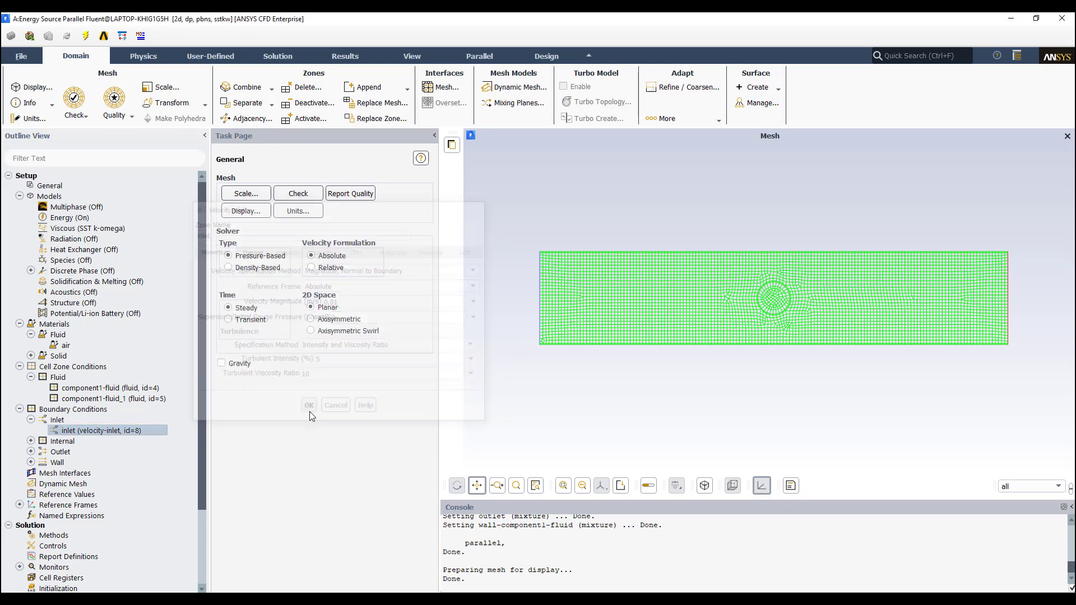
- Confirm the inlet's 300 K thermal temperature and expand the outlet boundaries
{"action": "double_click", "coordinate": [96, 428]}
{"action": "left_click", "coordinate": [250, 251]}
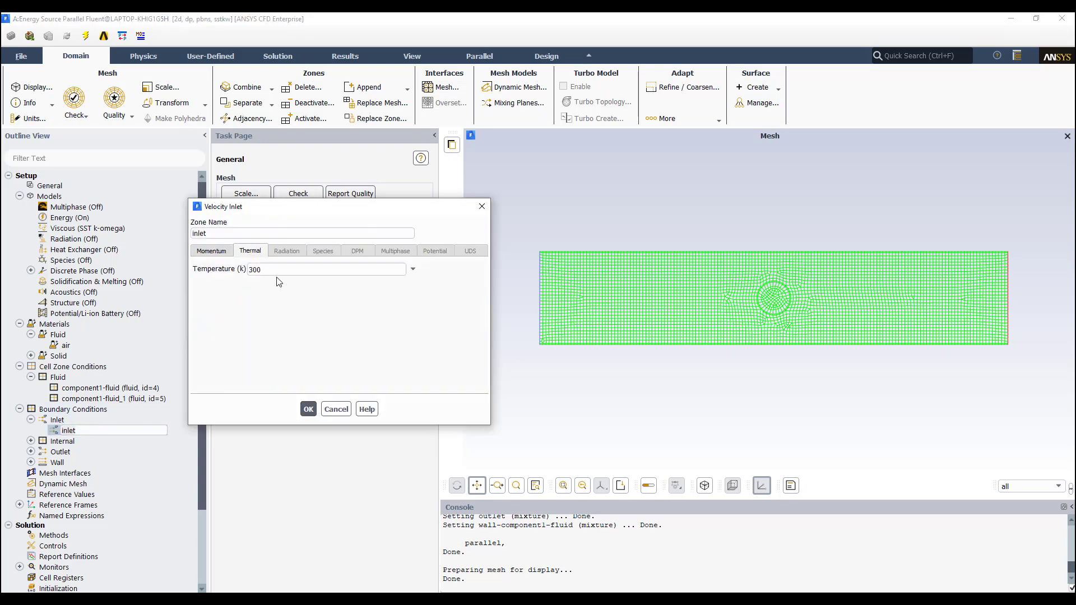
{"action": "left_click", "coordinate": [307, 410]}
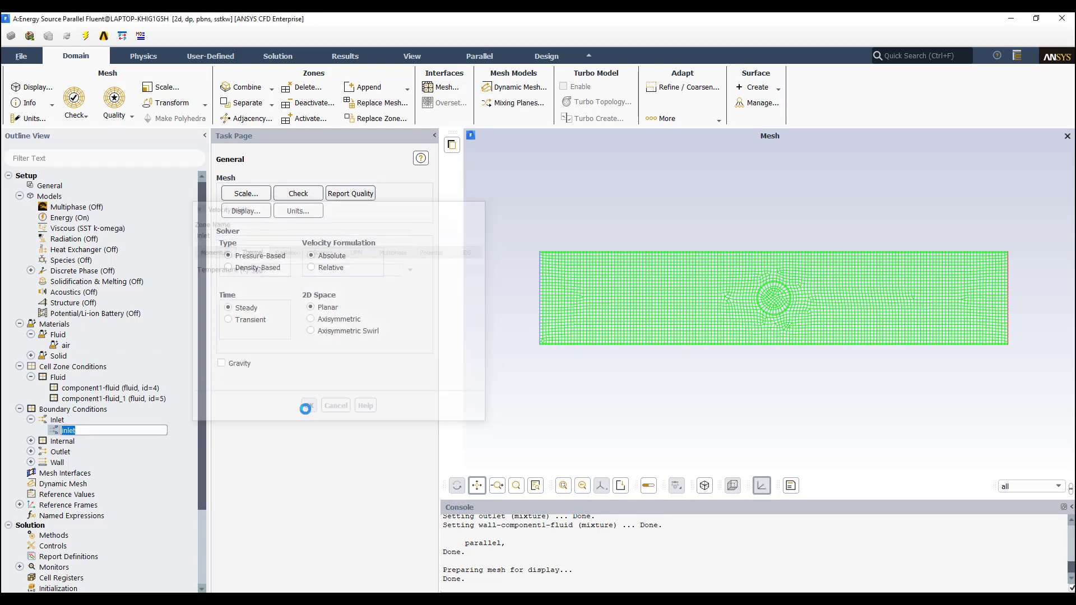
{"action": "left_click", "coordinate": [31, 452]}
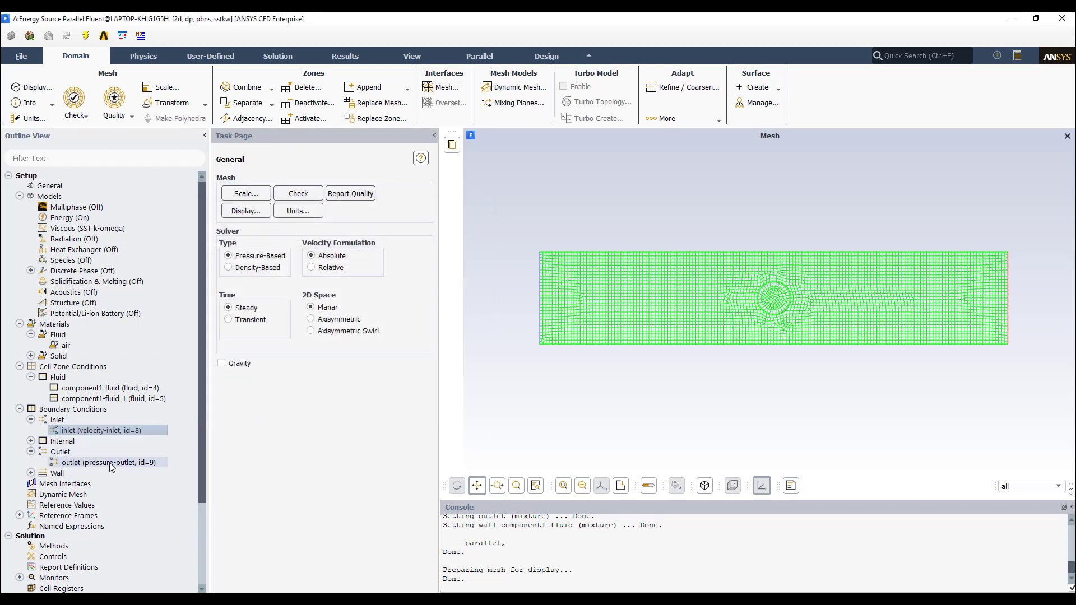
- Hybrid-initialize the flow field and go to Run Calculation, set to 1000 iterations
{"action": "left_click", "coordinate": [32, 452]}
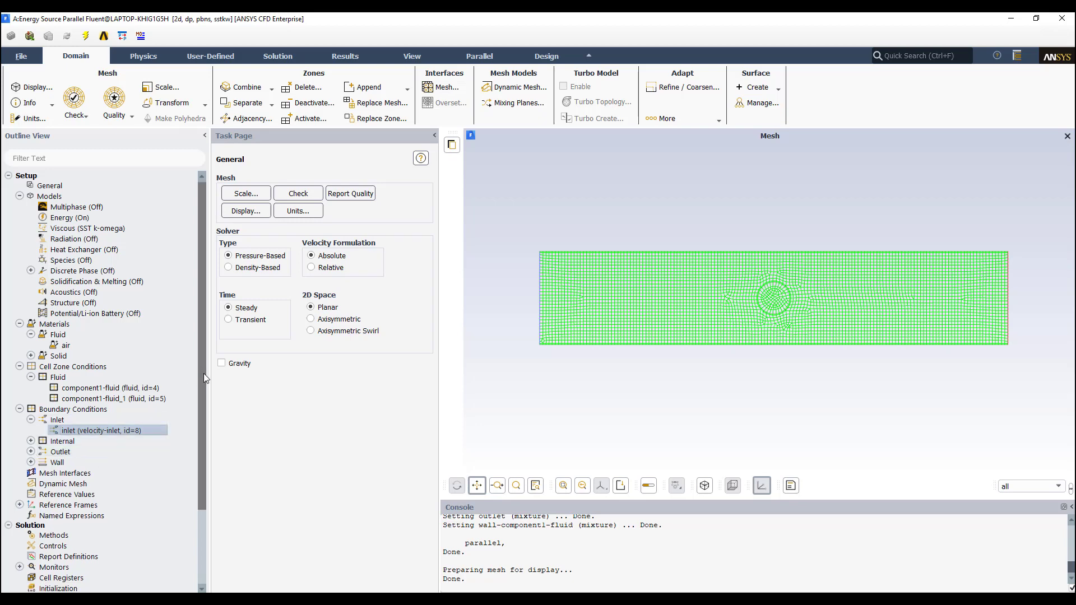
{"action": "scroll", "coordinate": [203, 374], "scroll_direction": "down", "scroll_amount": 3}
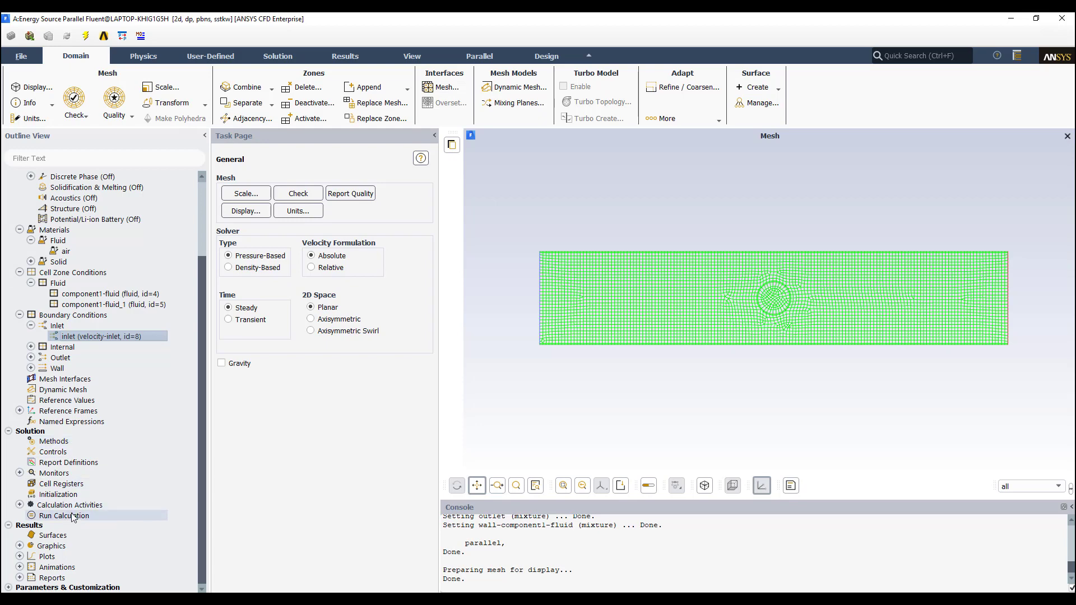
{"action": "left_click", "coordinate": [55, 442]}
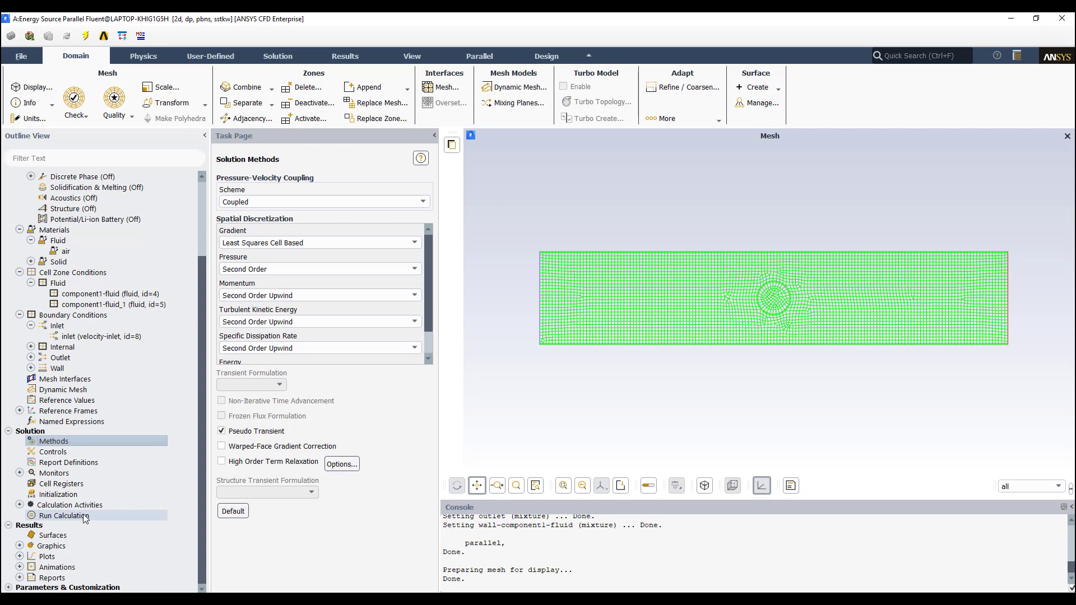
{"action": "left_click", "coordinate": [83, 514]}
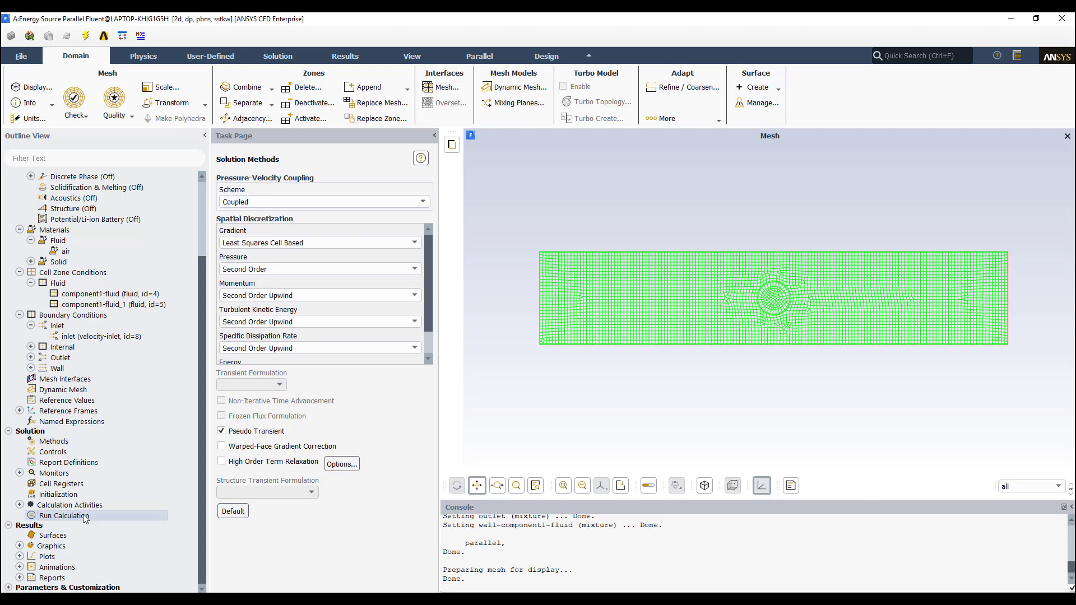
{"action": "left_click", "coordinate": [57, 494]}
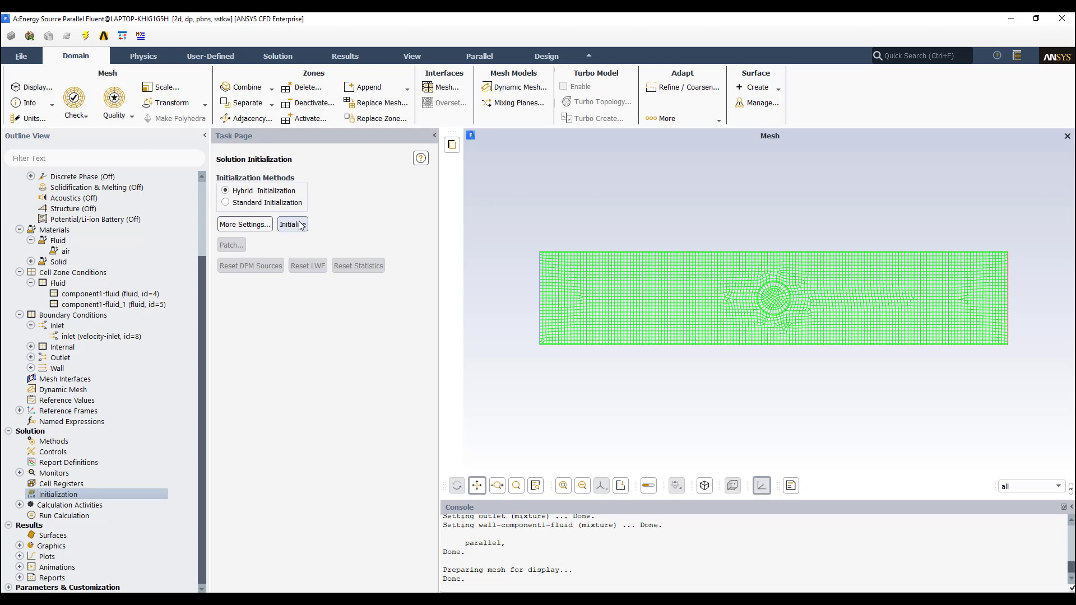
{"action": "left_click", "coordinate": [292, 224]}
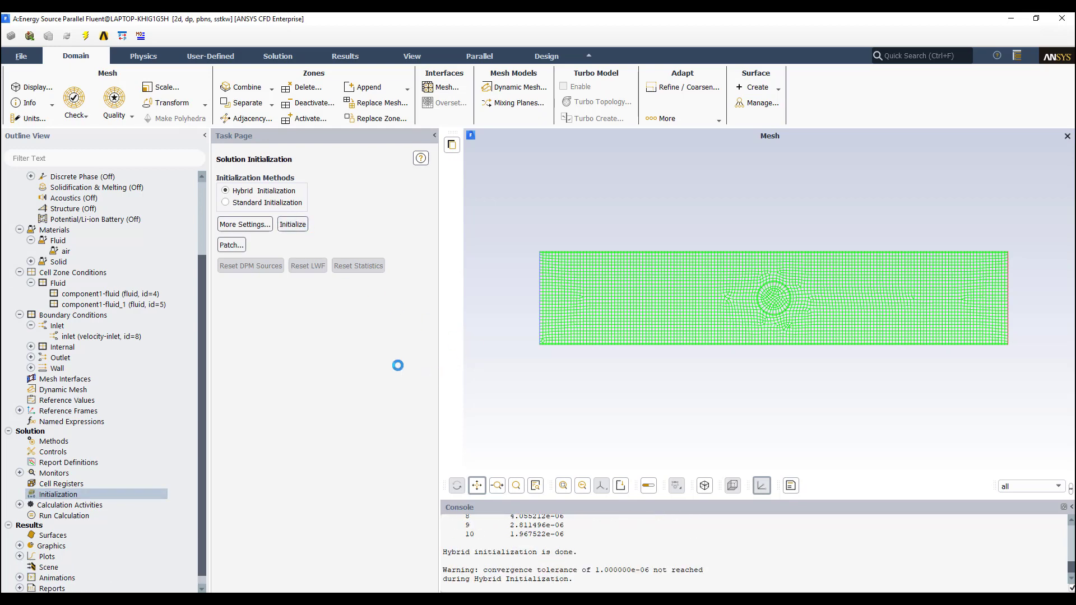
{"action": "left_click", "coordinate": [81, 516]}
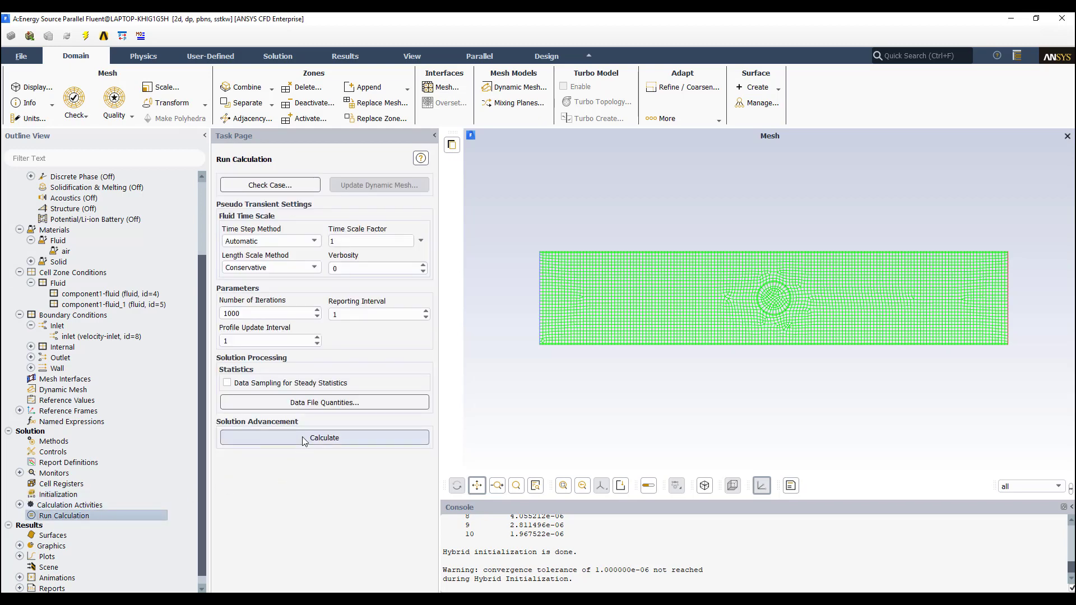
- Calculate the solution and dismiss the completion message after convergence at about 33 iterations
{"action": "left_click", "coordinate": [303, 437]}
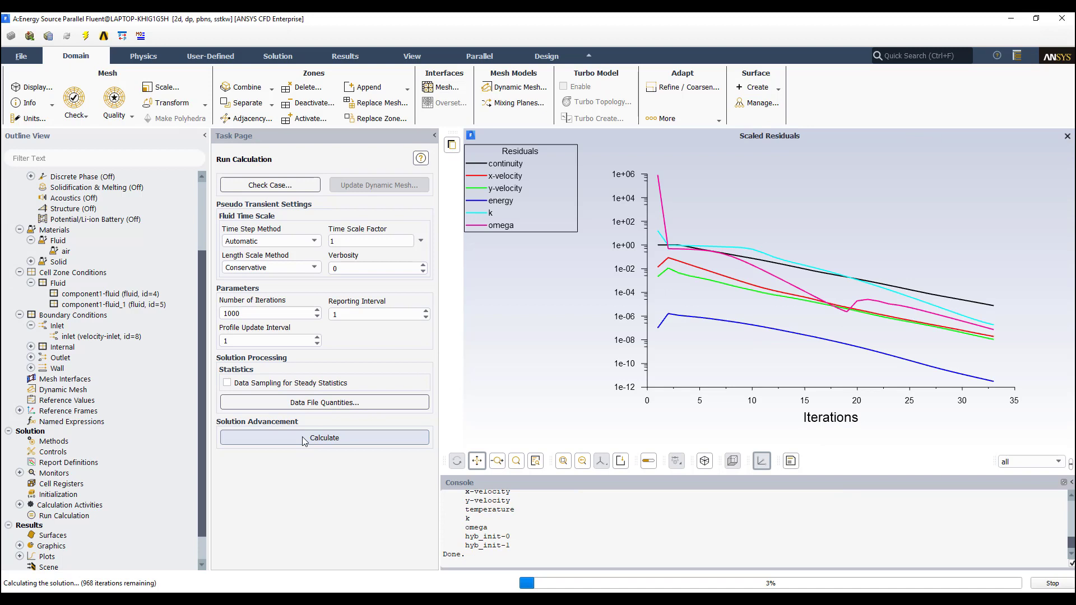
{"action": "left_click", "coordinate": [556, 322]}
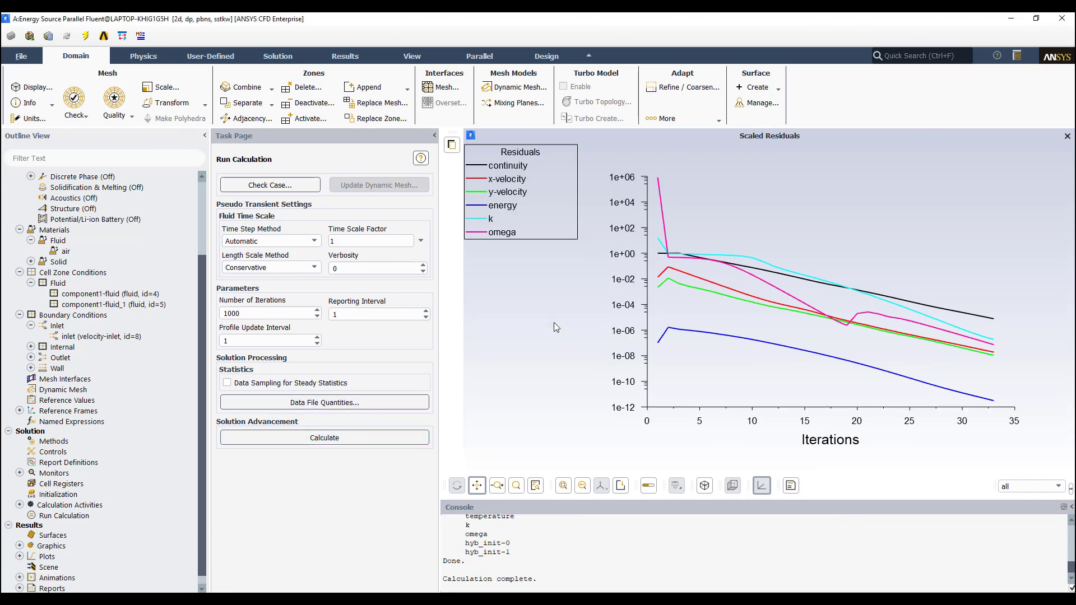
- Display filled contours of static Temperature from Results > Graphics > Contours
{"action": "left_click", "coordinate": [20, 546]}
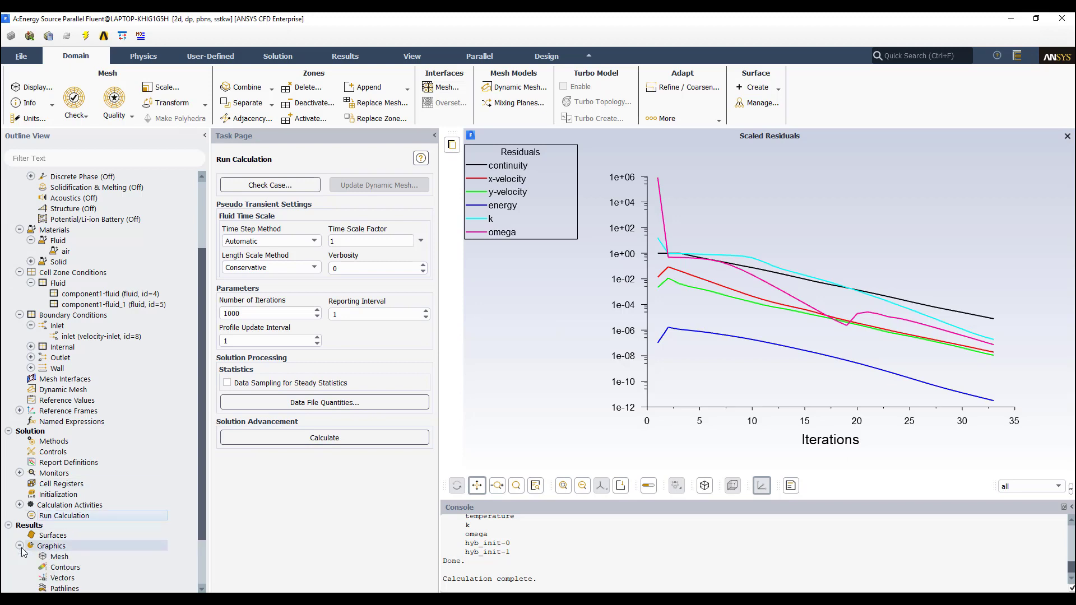
{"action": "double_click", "coordinate": [55, 568]}
{"action": "left_click", "coordinate": [370, 355]}
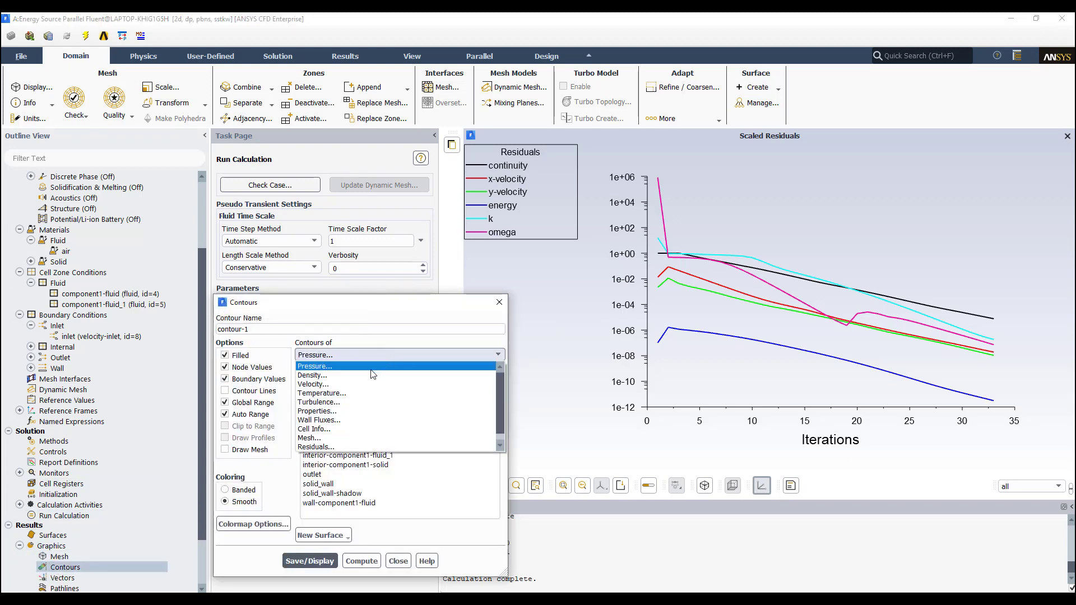
{"action": "left_click", "coordinate": [359, 392]}
{"action": "left_click_drag", "start_coordinate": [375, 304], "coordinate": [282, 238]}
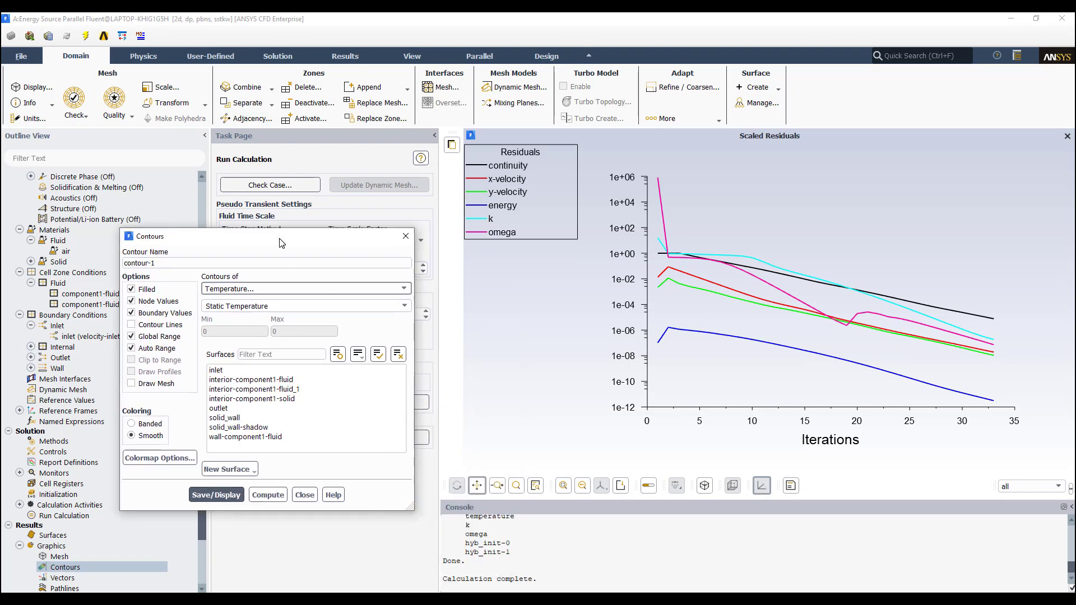
{"action": "left_click", "coordinate": [223, 497]}
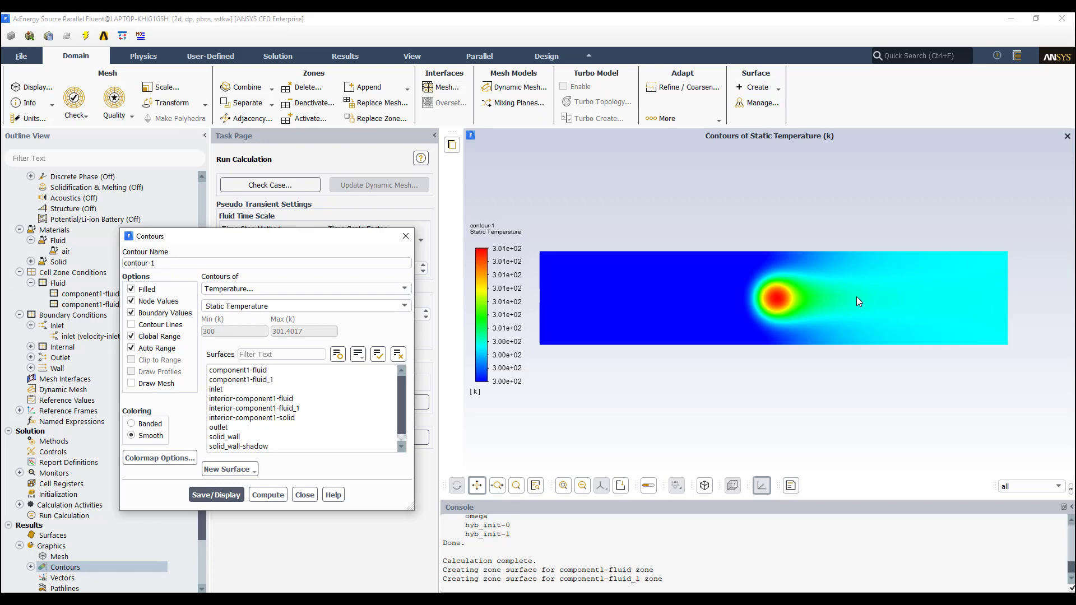
{"action": "left_click", "coordinate": [312, 495]}
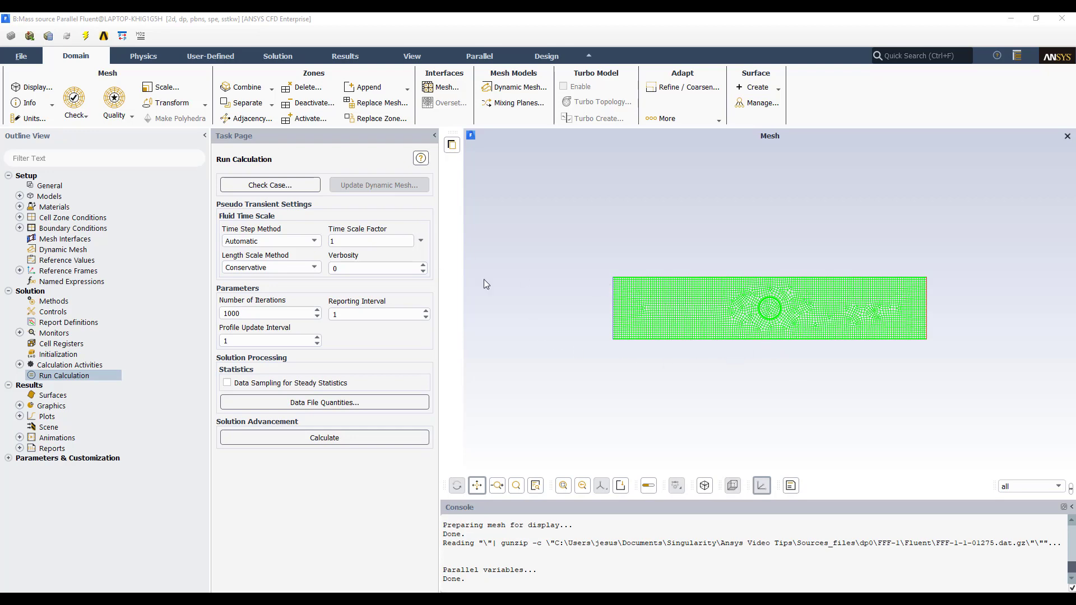
- Expand Models in the Mass source case to show Energy, SST k-omega and Species Transport
{"action": "left_click", "coordinate": [20, 196]}
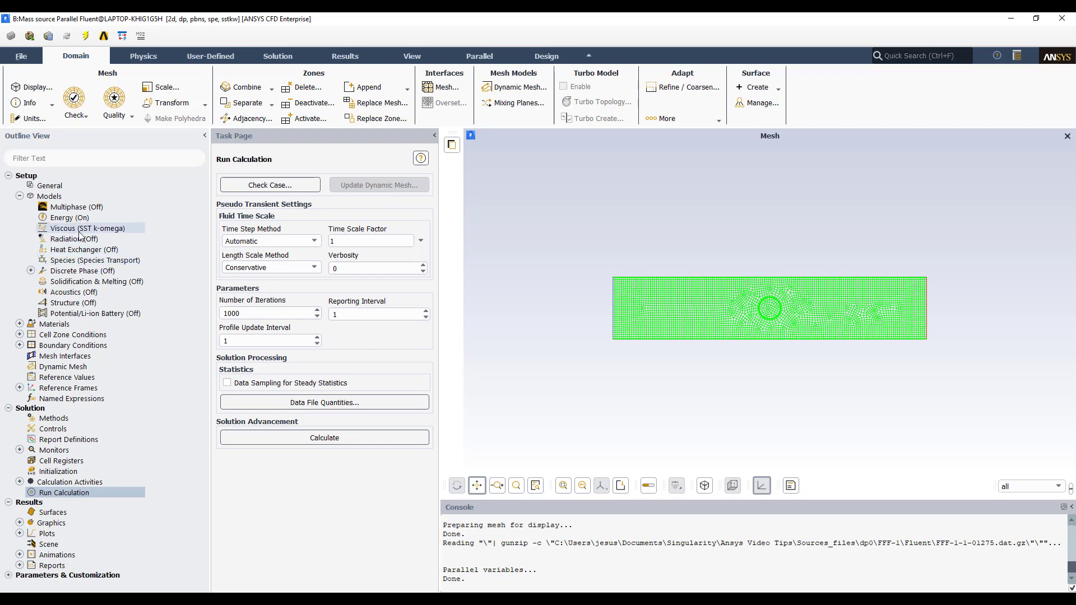
{"action": "left_click", "coordinate": [81, 263]}
{"action": "double_click", "coordinate": [82, 263]}
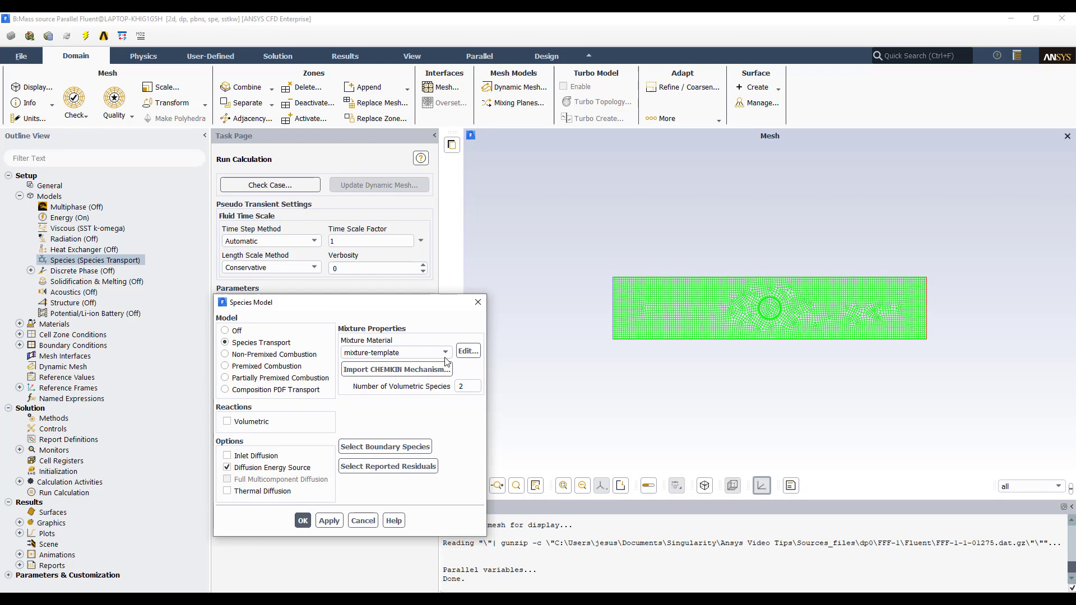
{"action": "left_click", "coordinate": [470, 352]}
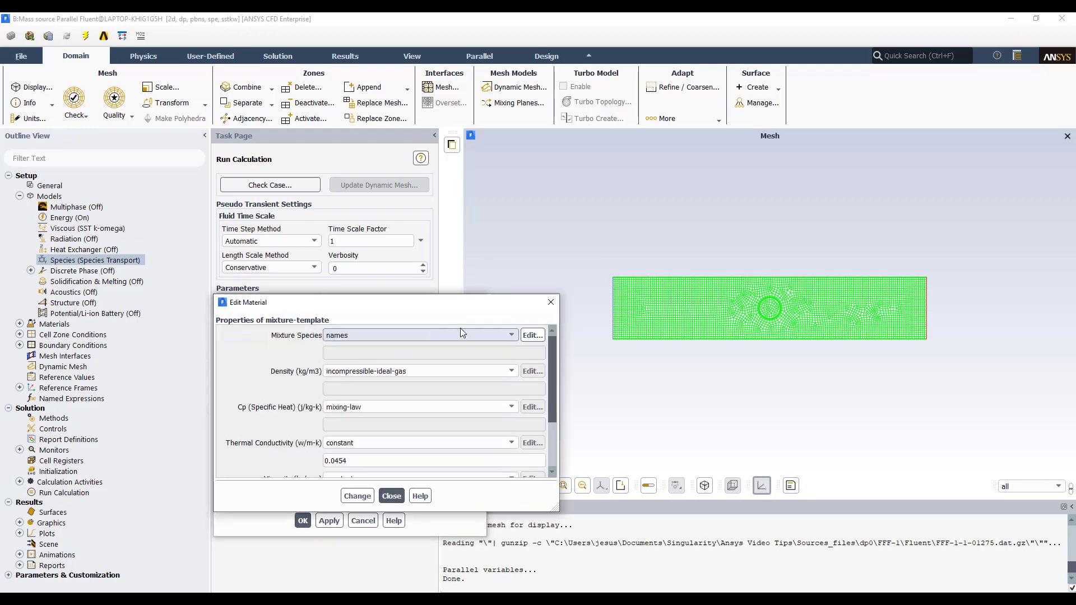
{"action": "left_click", "coordinate": [528, 335]}
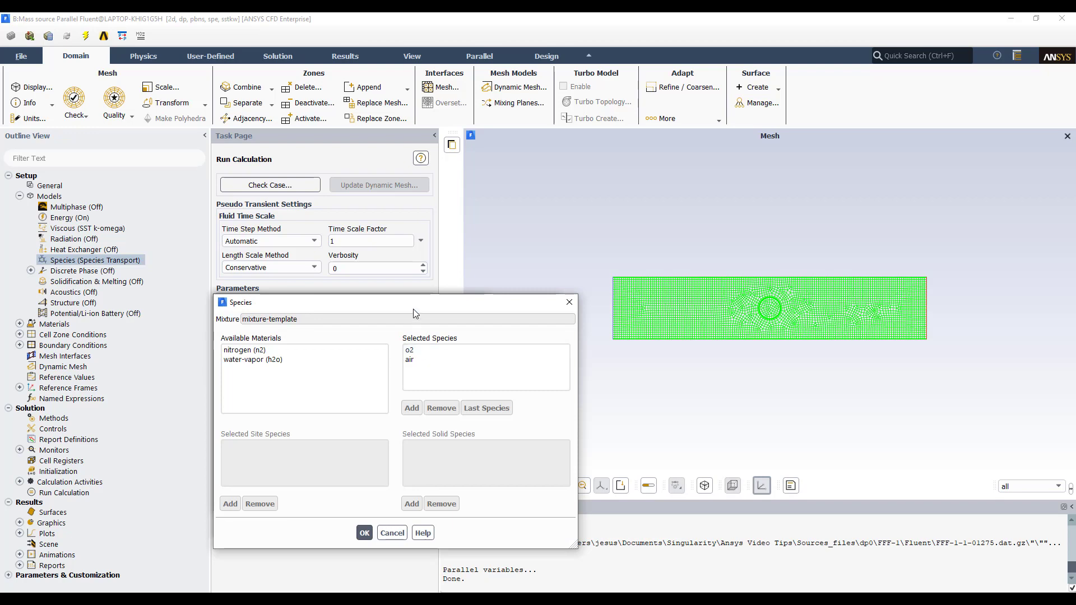
{"action": "left_click_drag", "start_coordinate": [414, 306], "coordinate": [419, 270]}
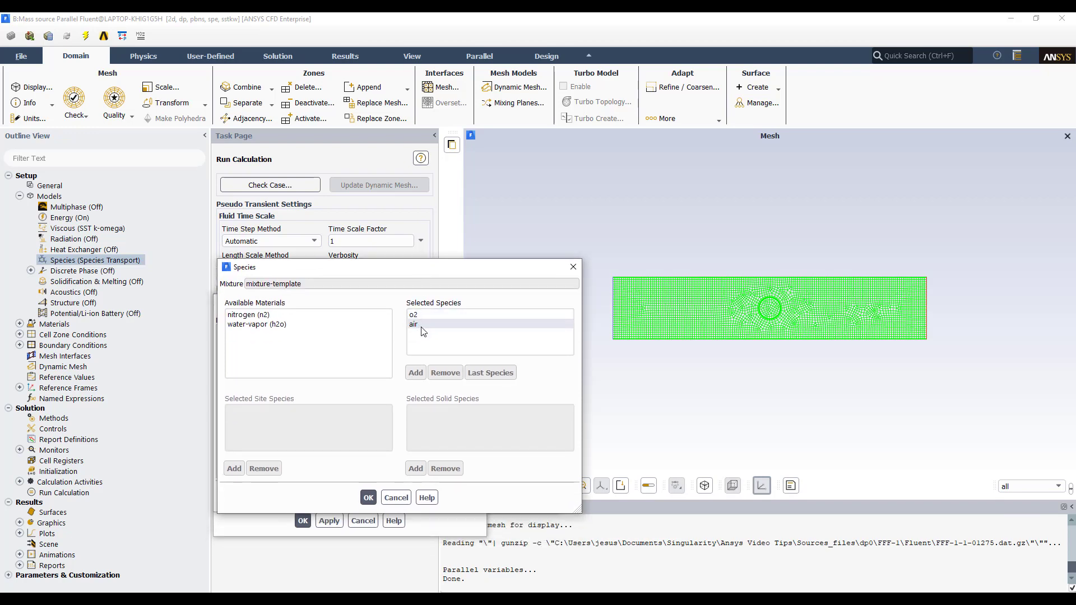
{"action": "left_click", "coordinate": [369, 498]}
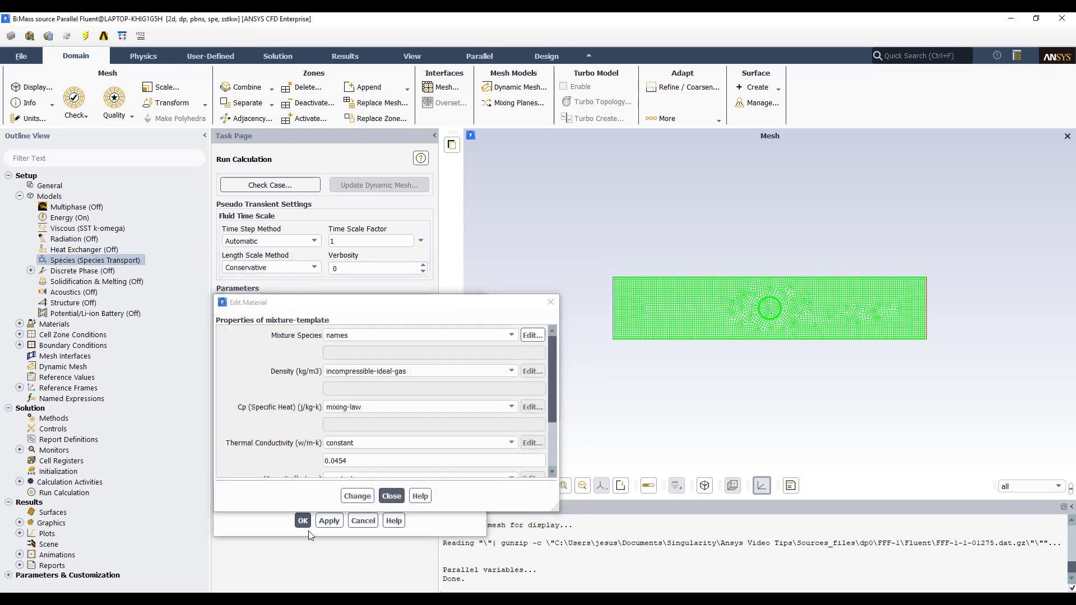
{"action": "left_click", "coordinate": [308, 530]}
{"action": "left_click", "coordinate": [303, 521]}
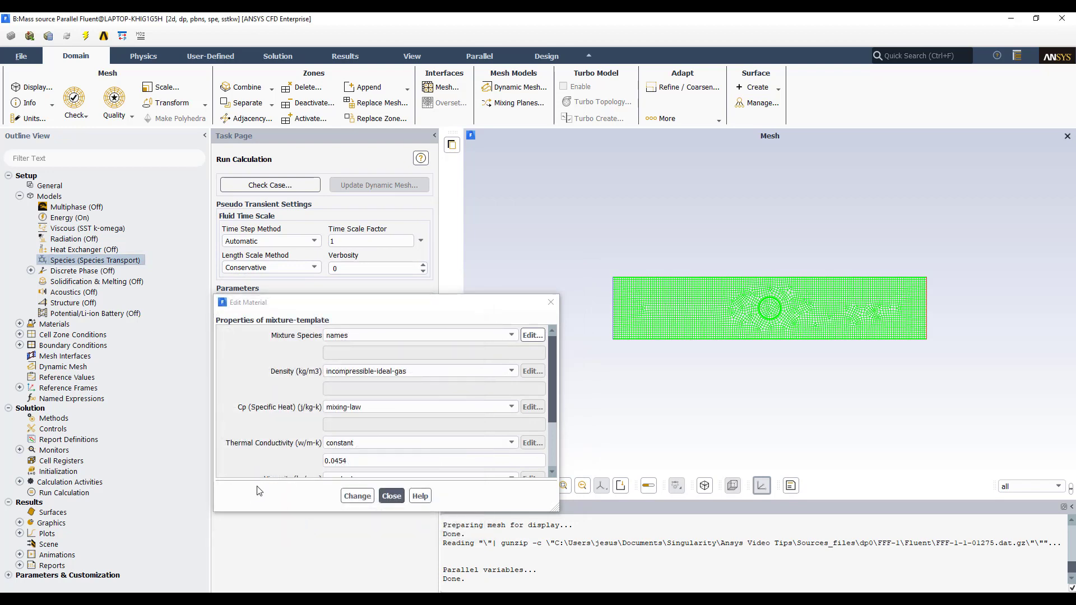
{"action": "left_click", "coordinate": [385, 498]}
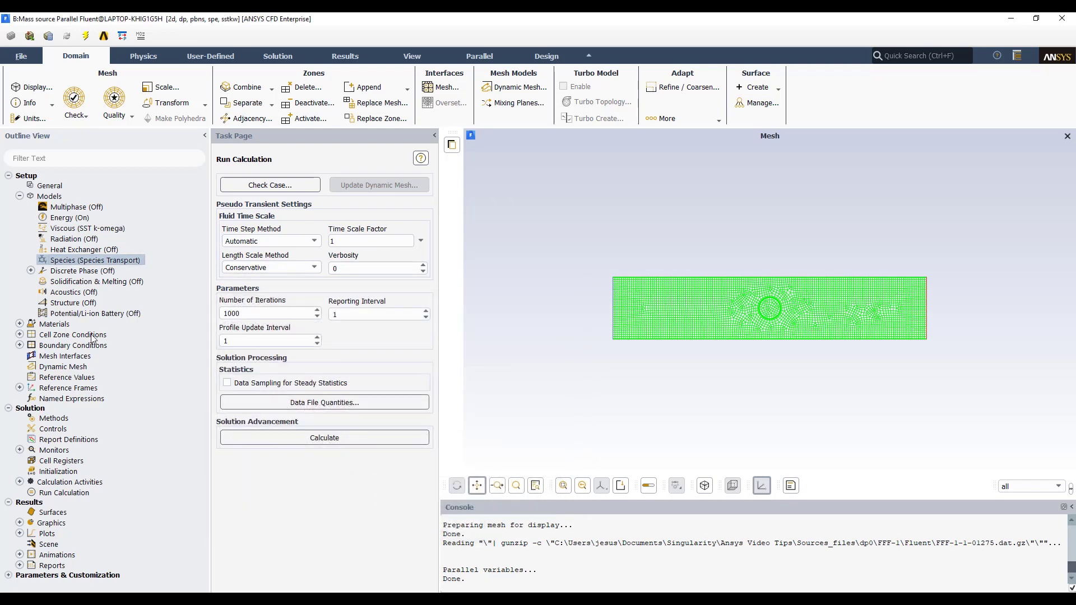
- Open the Source Terms of cell zone component1-fluid_1 in the Mass source case
{"action": "left_click", "coordinate": [20, 335]}
{"action": "left_click", "coordinate": [30, 346]}
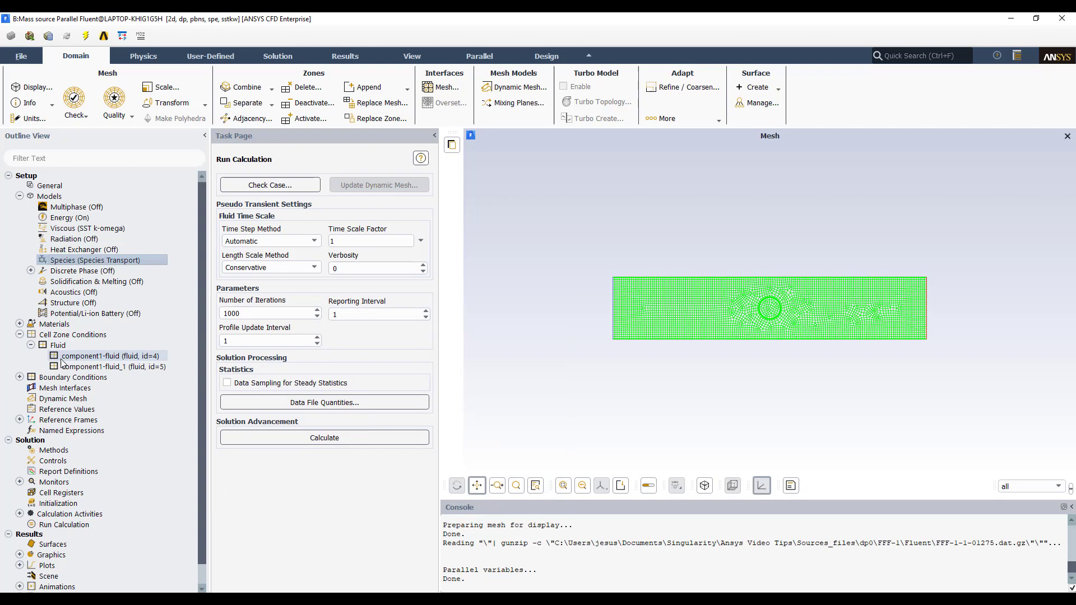
{"action": "double_click", "coordinate": [110, 367]}
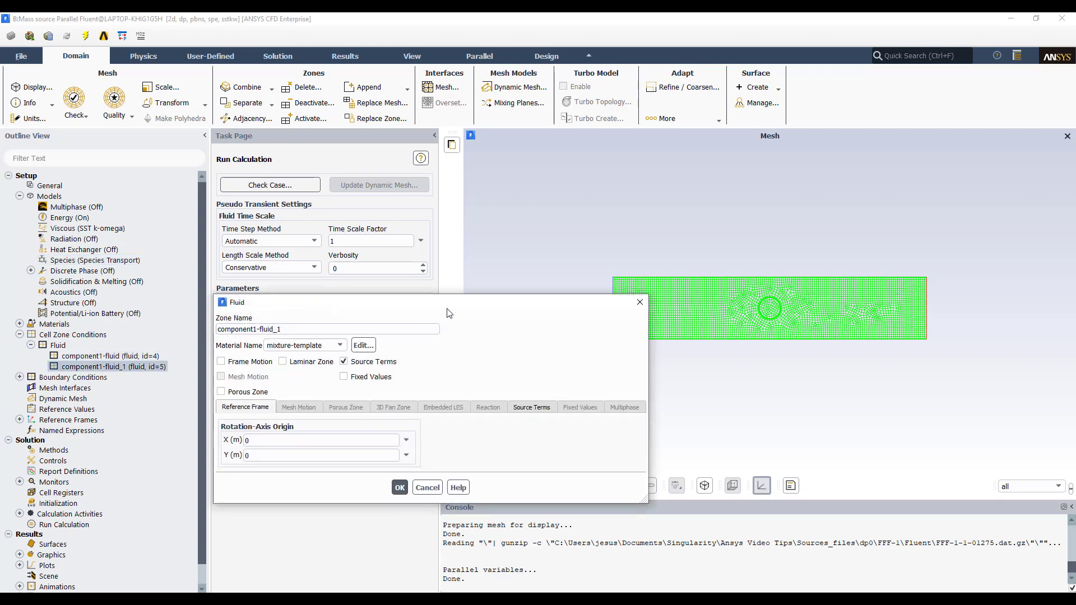
{"action": "left_click_drag", "start_coordinate": [450, 299], "coordinate": [373, 164]}
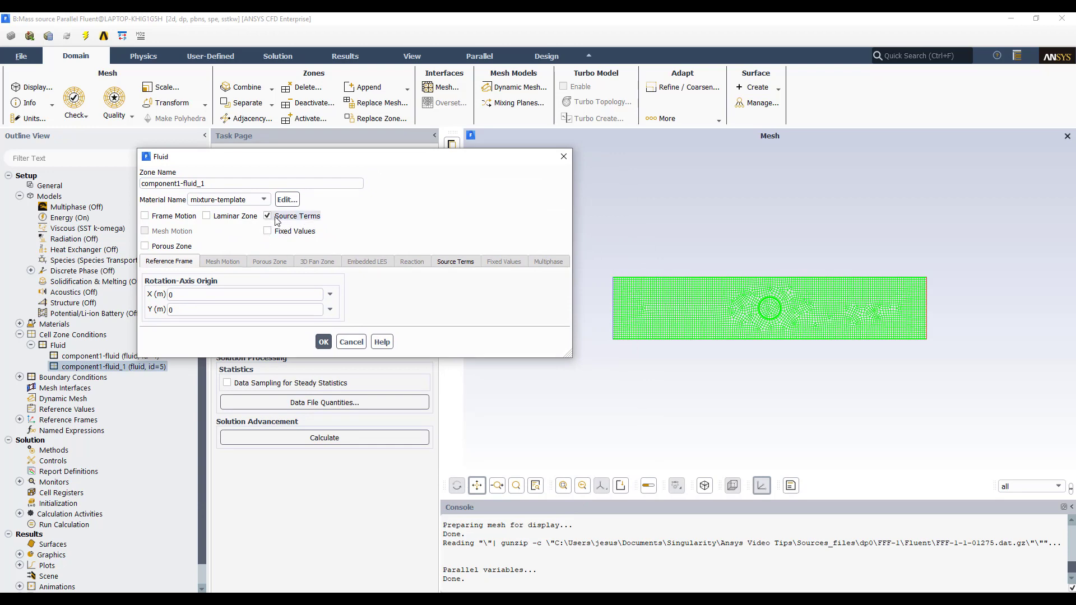
{"action": "left_click", "coordinate": [452, 262]}
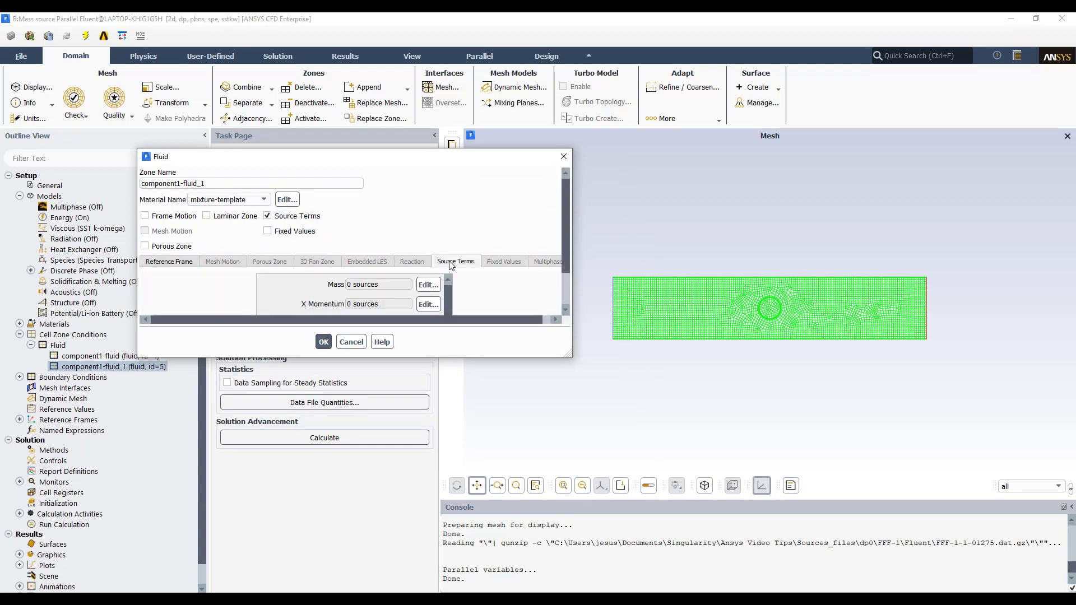
{"action": "left_click_drag", "start_coordinate": [448, 288], "coordinate": [449, 325]}
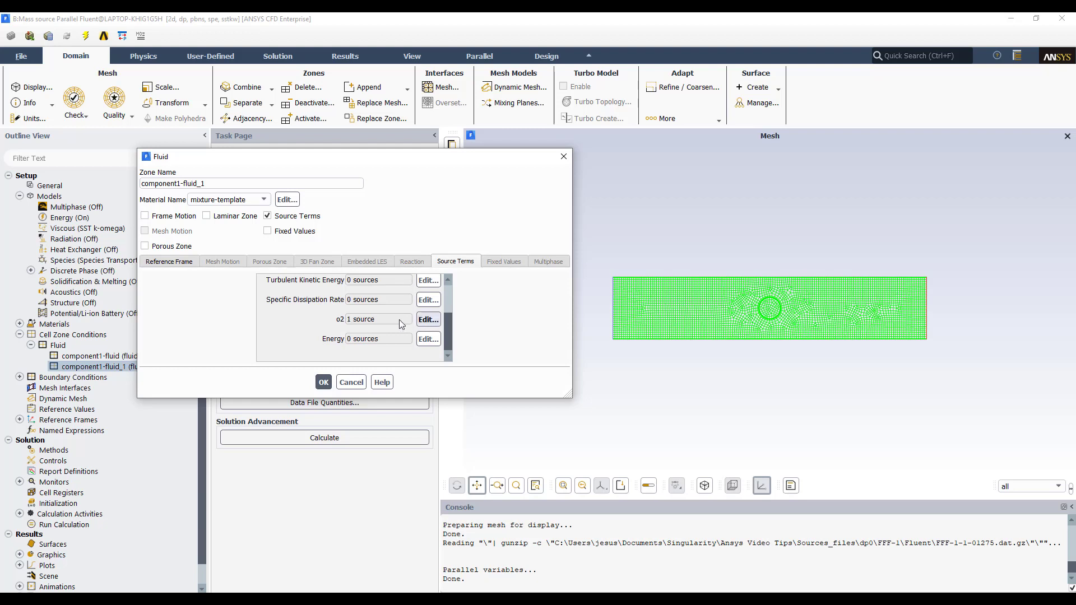
- Set a single o2 mass source of 2 kg/m3-s and apply the zone settings
{"action": "left_click", "coordinate": [429, 321]}
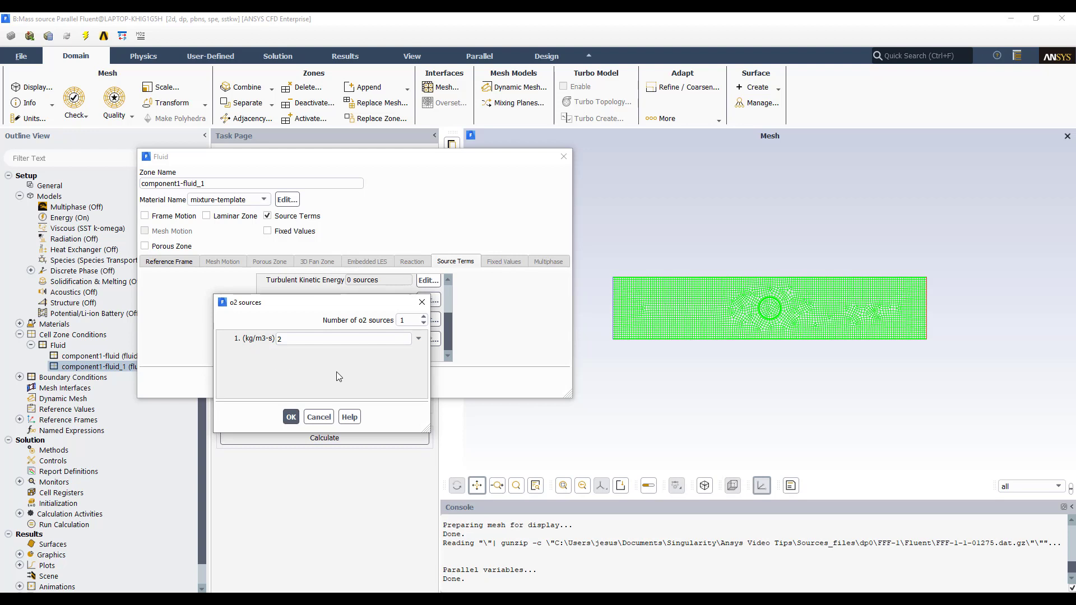
{"action": "left_click", "coordinate": [293, 418]}
{"action": "left_click", "coordinate": [292, 417]}
{"action": "left_click", "coordinate": [290, 418]}
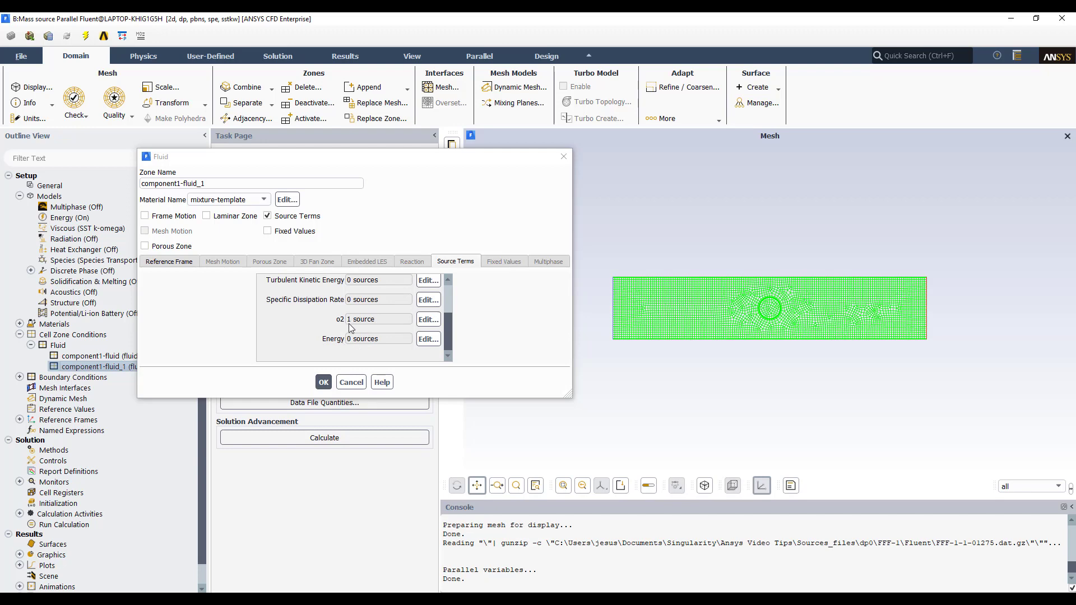
{"action": "left_click", "coordinate": [323, 384]}
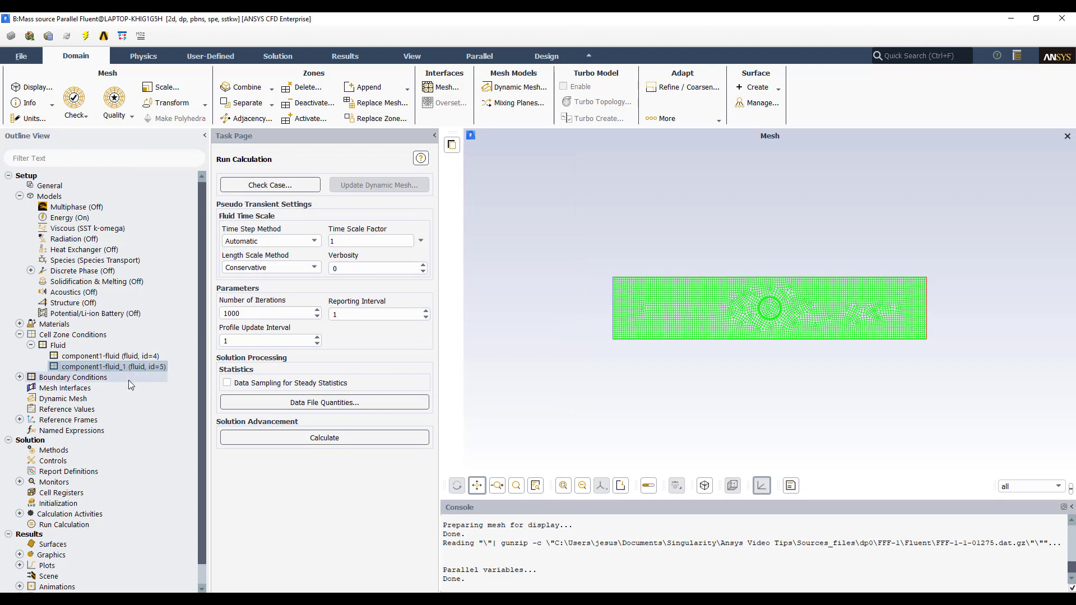
{"action": "left_click", "coordinate": [20, 377]}
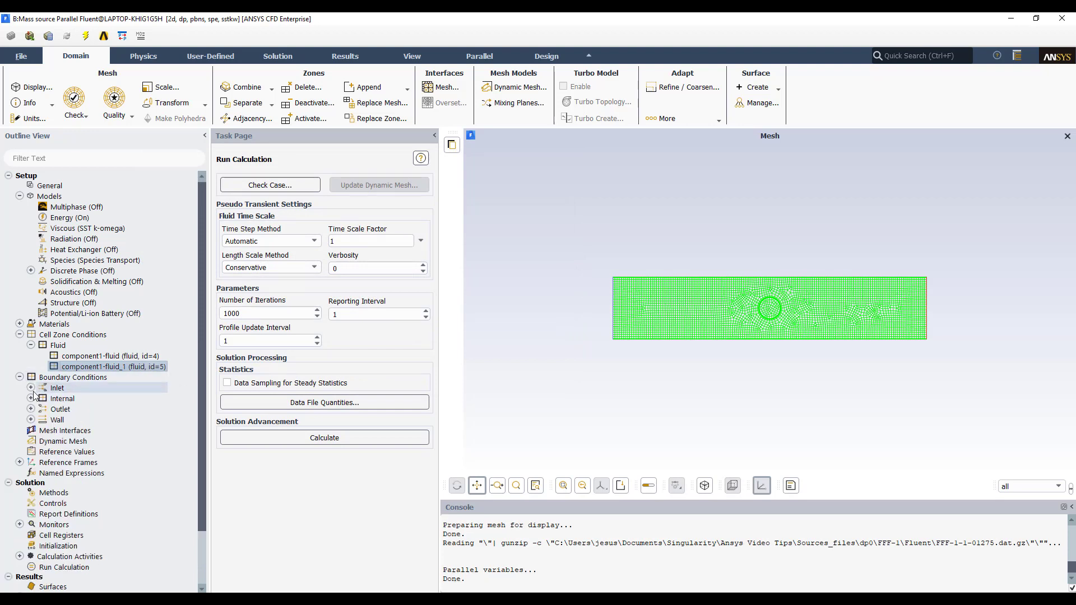
{"action": "left_click", "coordinate": [31, 388]}
{"action": "left_click", "coordinate": [73, 402]}
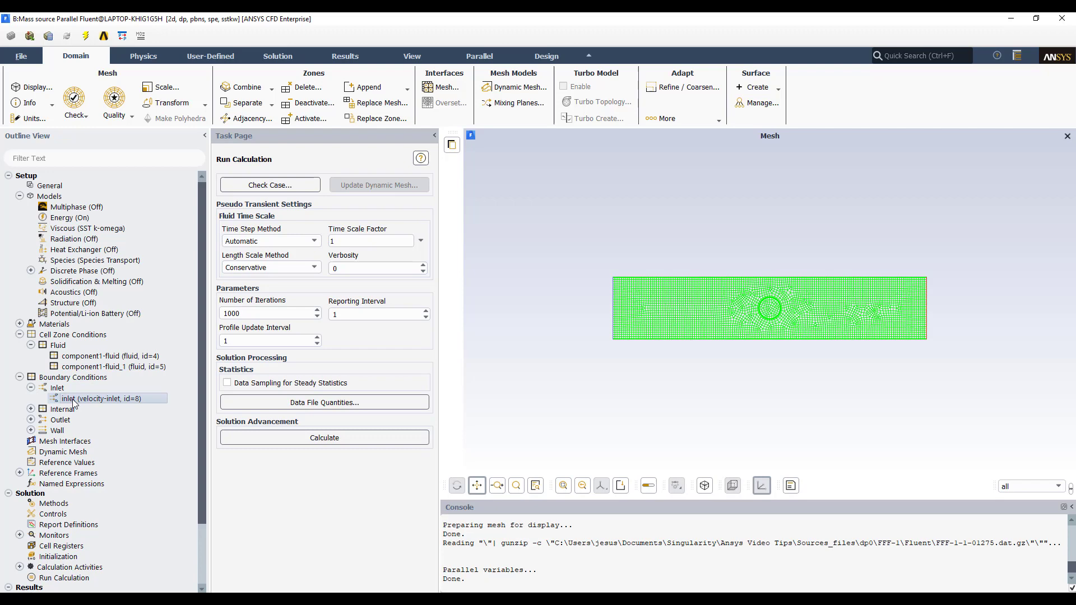
{"action": "double_click", "coordinate": [73, 400]}
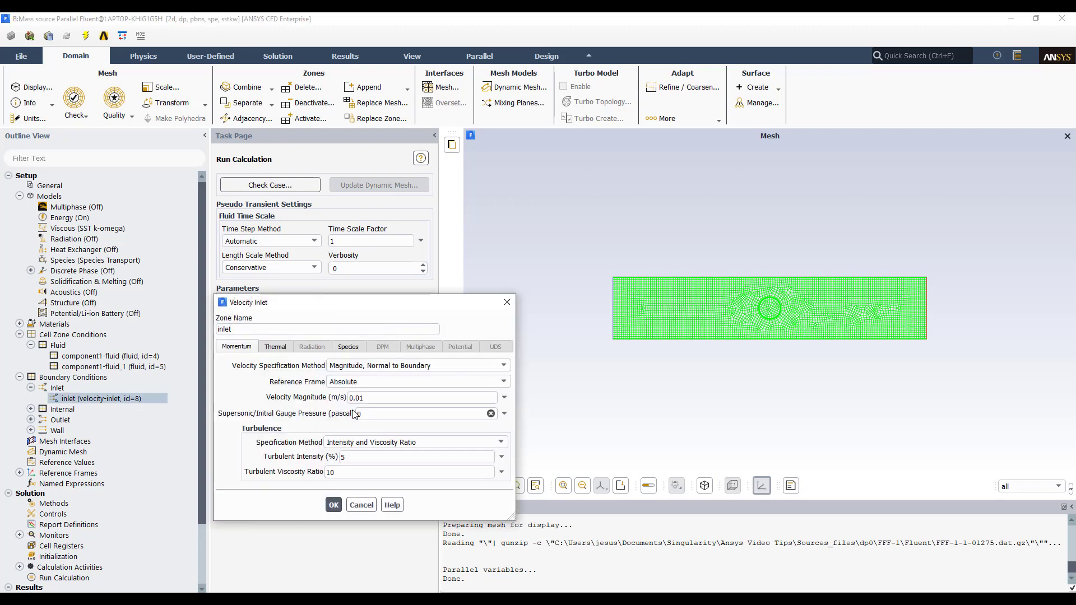
{"action": "left_click", "coordinate": [281, 349]}
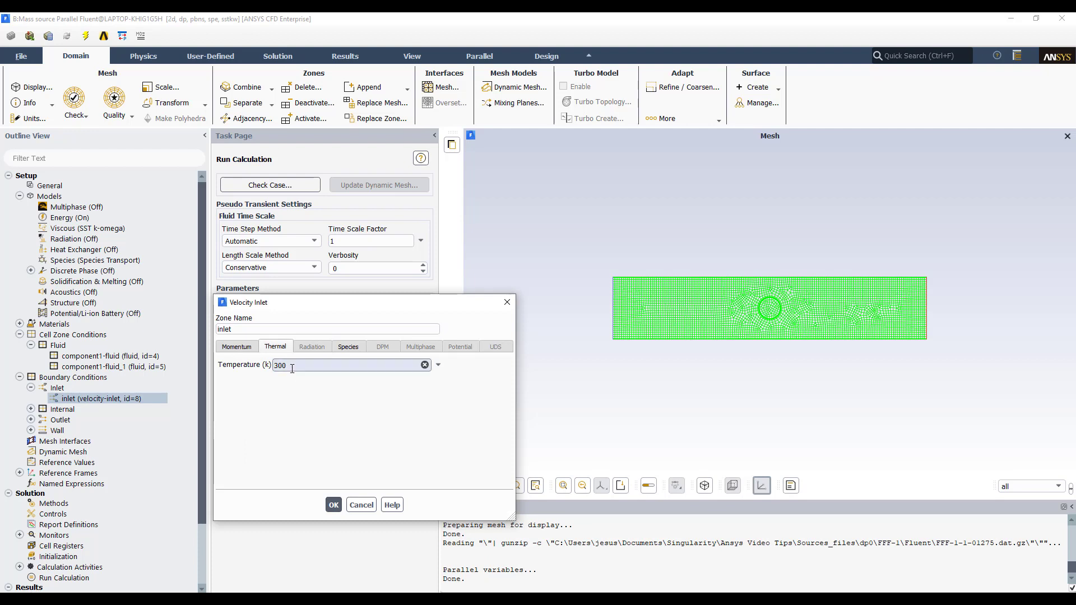
{"action": "left_click", "coordinate": [349, 348]}
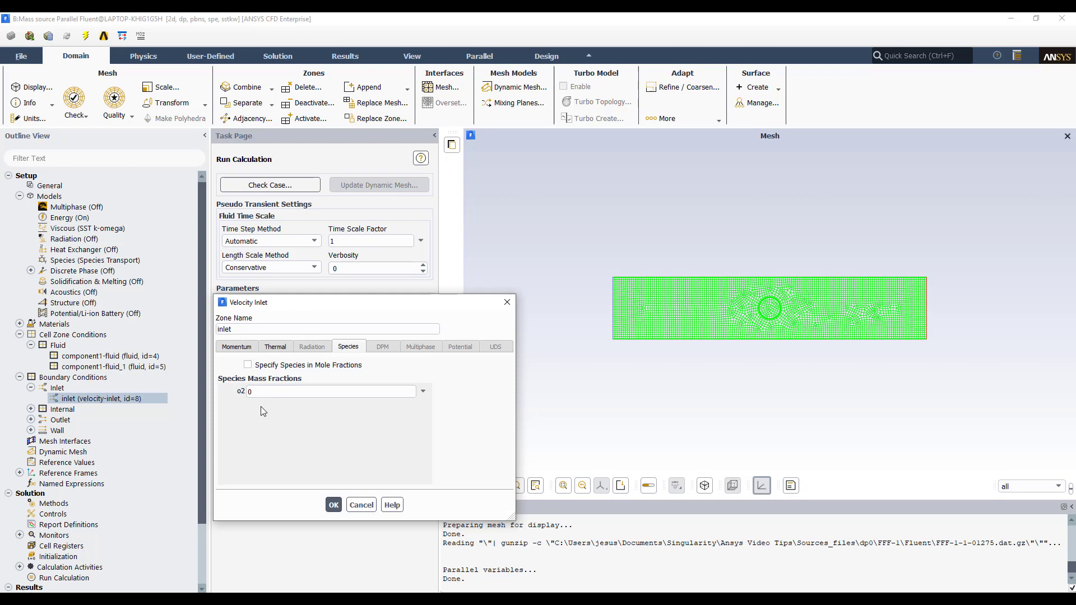
{"action": "left_click", "coordinate": [248, 351]}
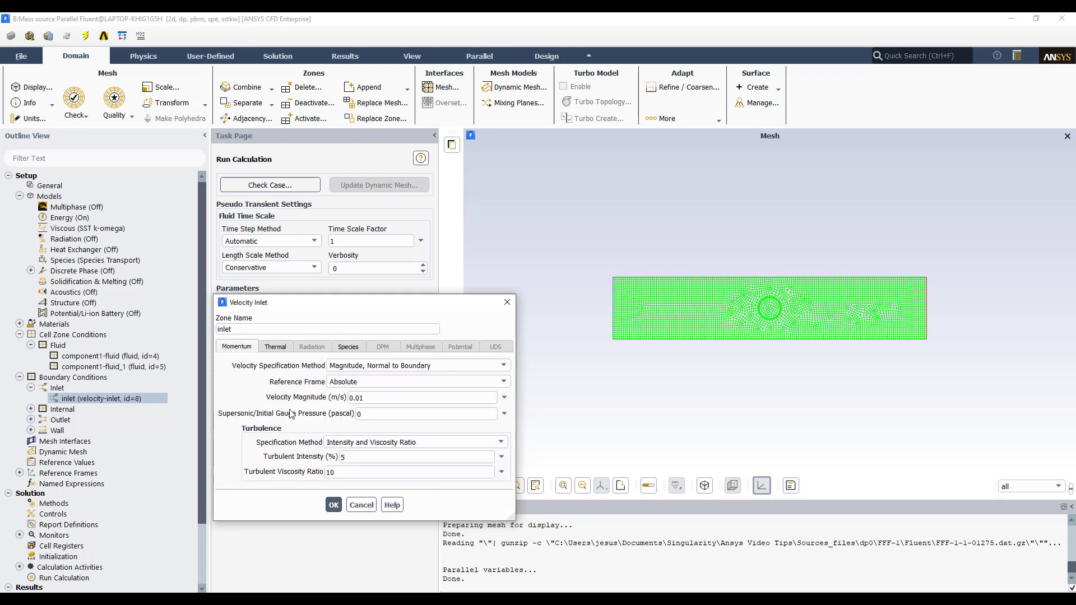
{"action": "left_click", "coordinate": [334, 506]}
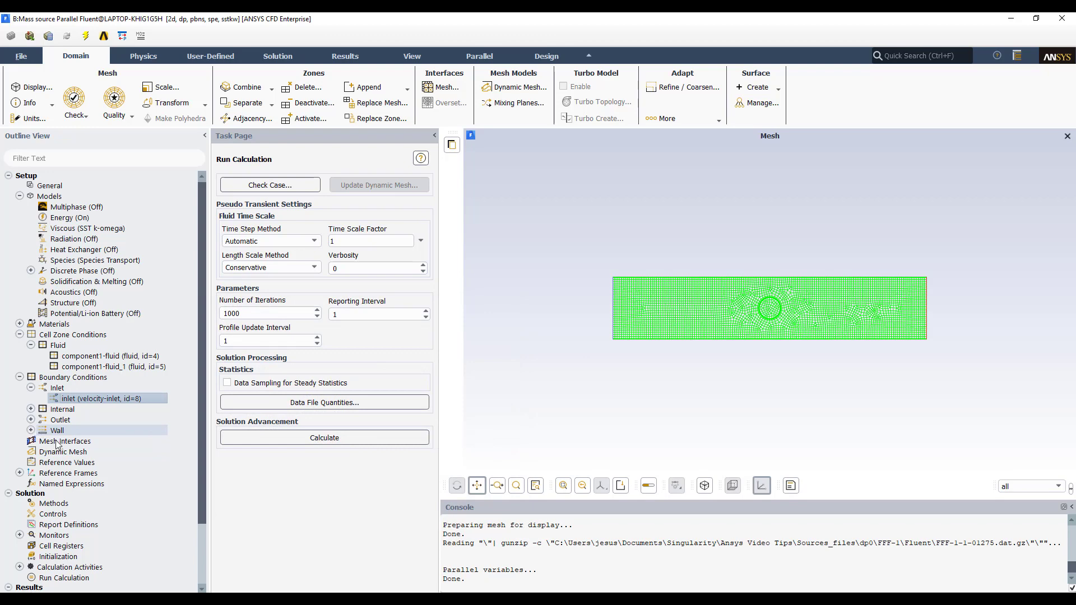
{"action": "left_click", "coordinate": [19, 334]}
{"action": "left_click", "coordinate": [20, 345]}
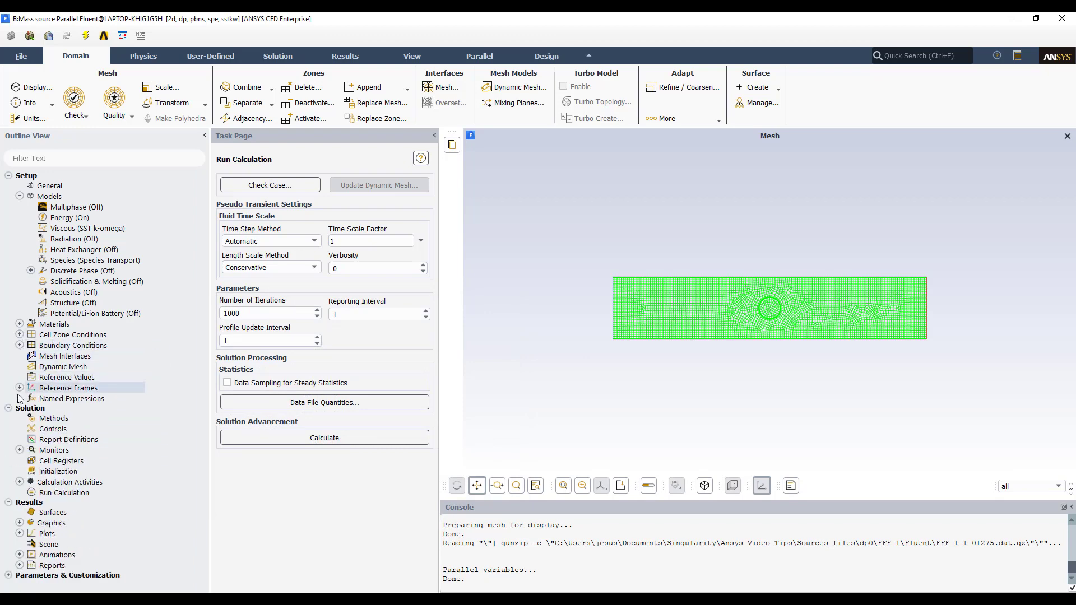
- Calculate from the current data for this calculation only, and dismiss the completion message
{"action": "left_click", "coordinate": [52, 419]}
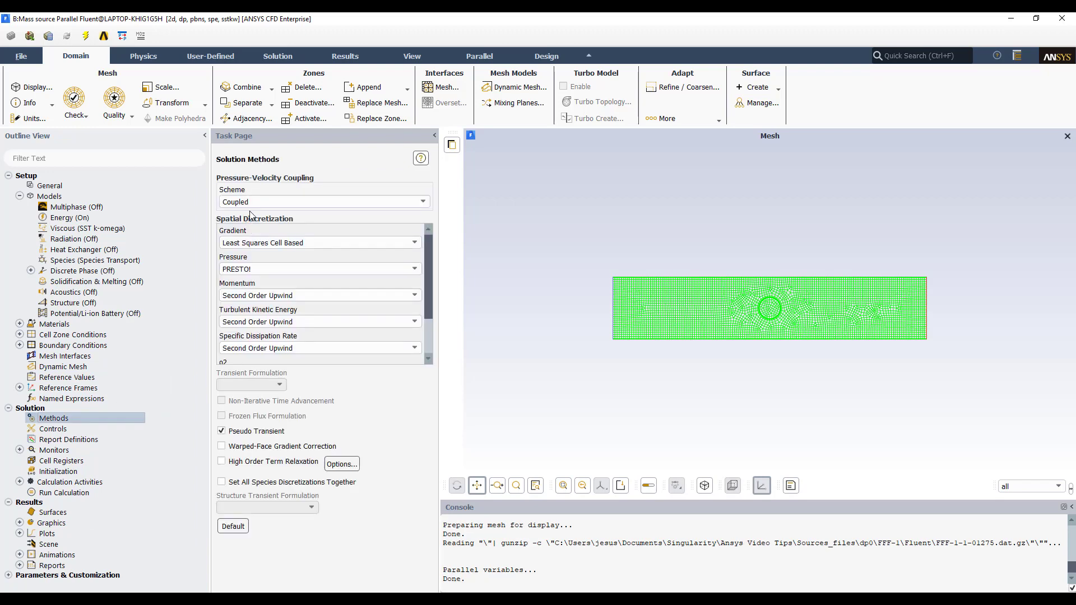
{"action": "left_click", "coordinate": [43, 492]}
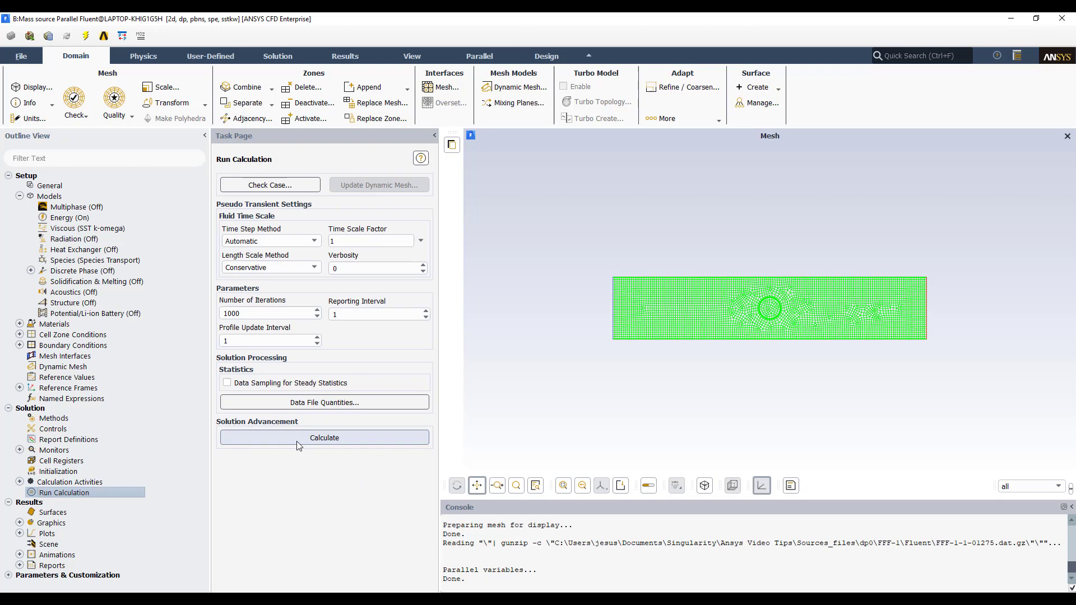
{"action": "left_click", "coordinate": [297, 441]}
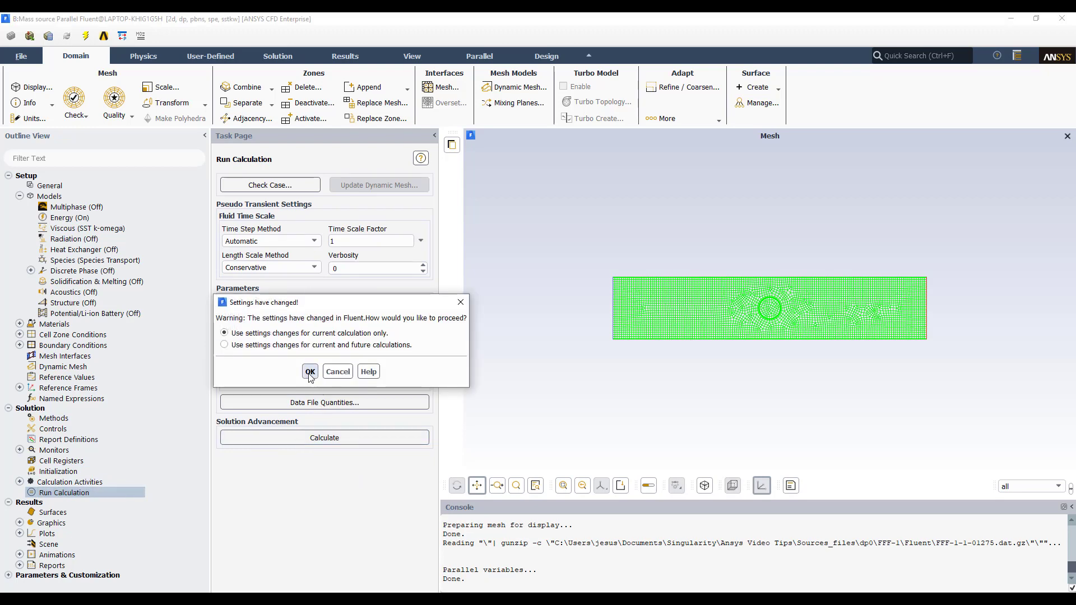
{"action": "left_click", "coordinate": [310, 372]}
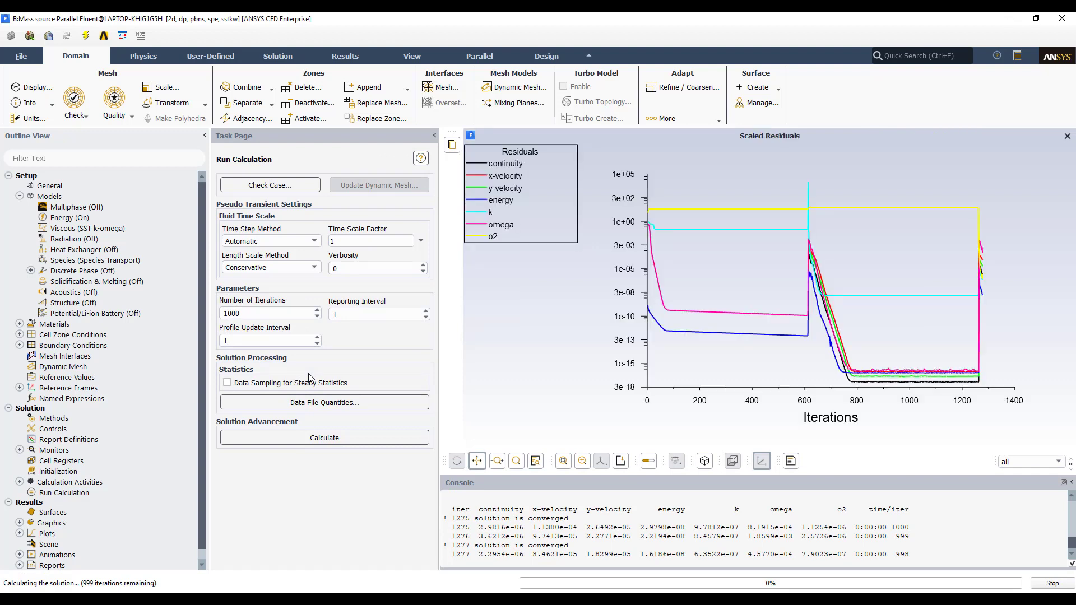
{"action": "left_click", "coordinate": [546, 322]}
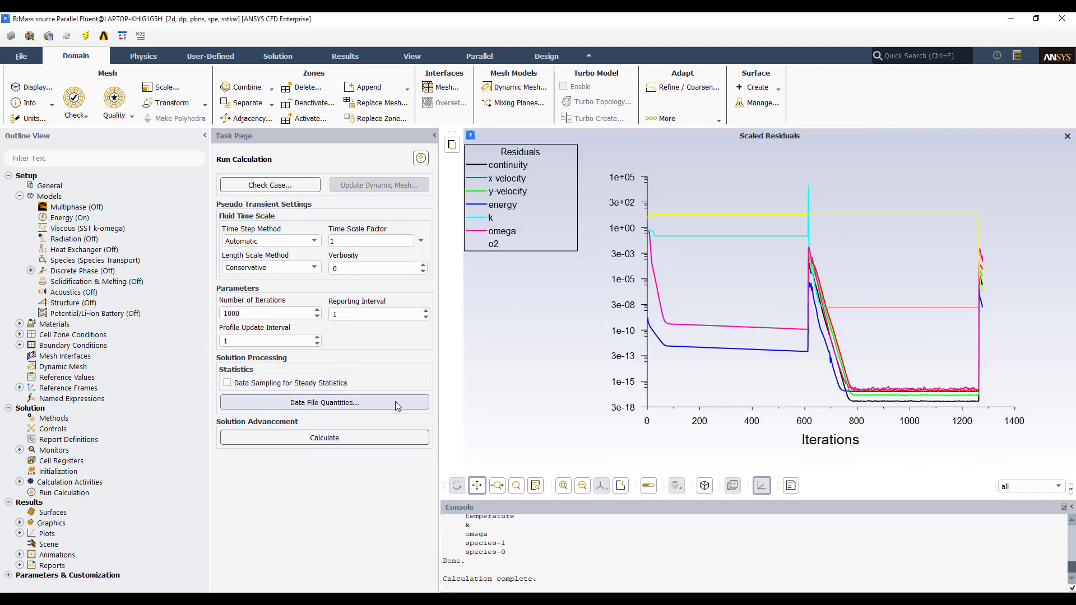
- Reinitialize the Mass source case using Hybrid Initialization, discarding the unsaved data
{"action": "left_click", "coordinate": [82, 472]}
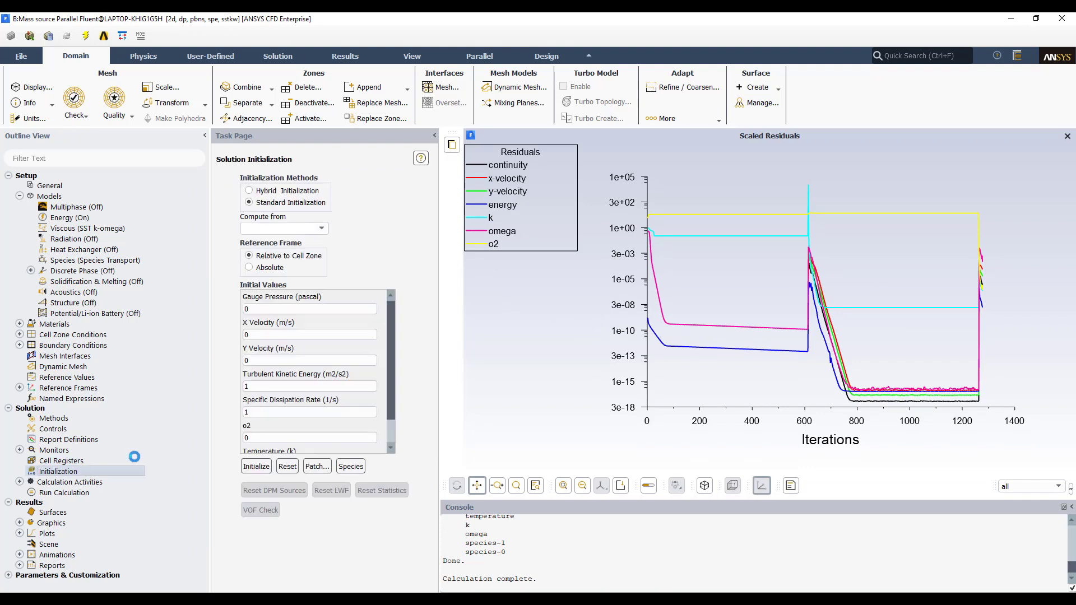
{"action": "left_click", "coordinate": [283, 228]}
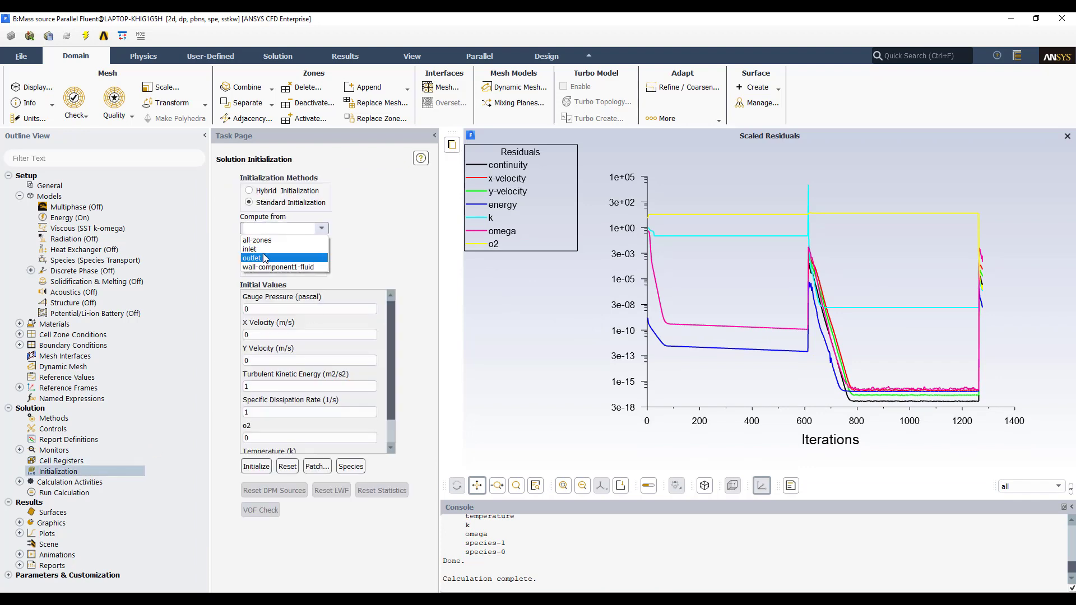
{"action": "left_click", "coordinate": [301, 191]}
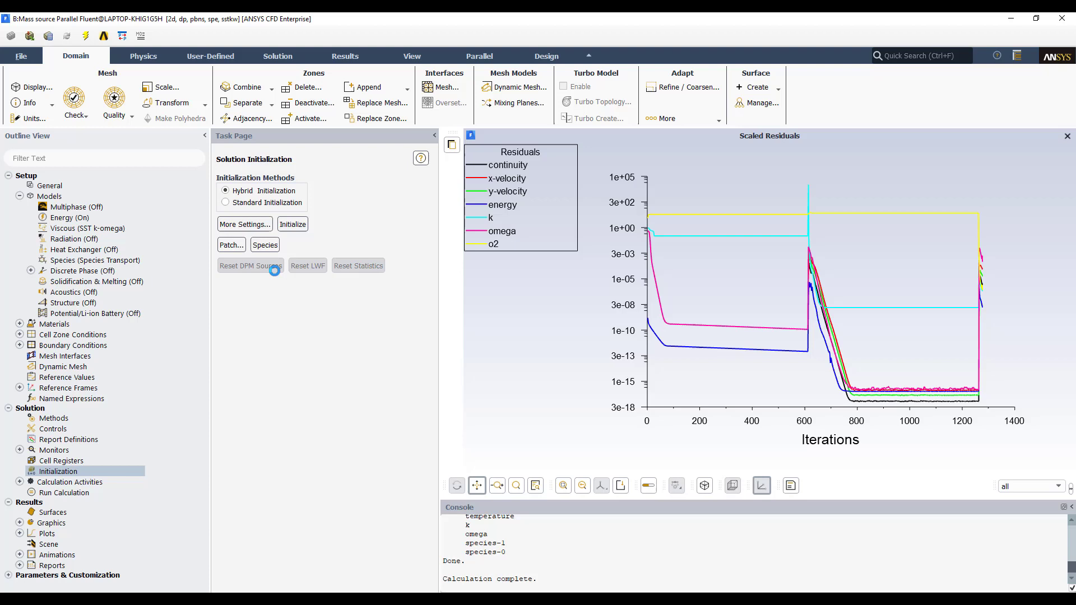
{"action": "left_click", "coordinate": [292, 224]}
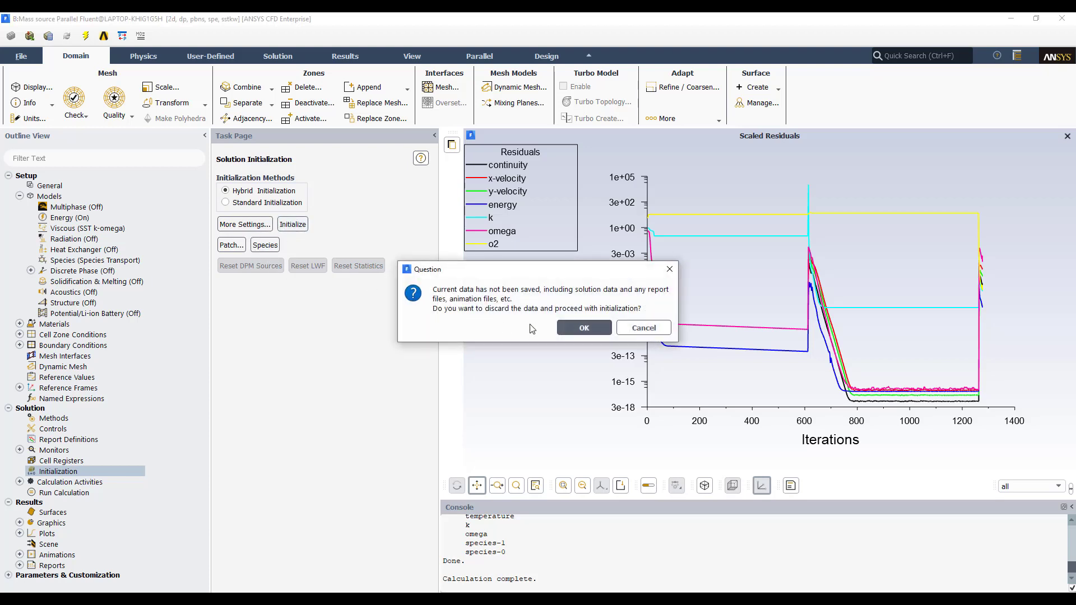
{"action": "left_click", "coordinate": [575, 328]}
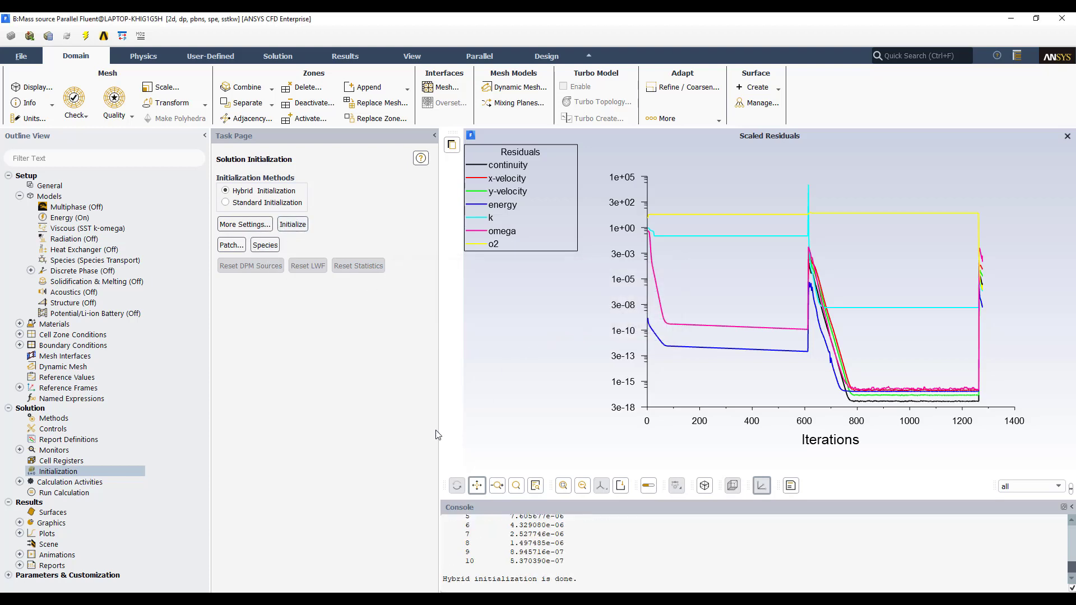
- Rerun the calculation to convergence in about 26 iterations, producing fresh residuals
{"action": "left_click", "coordinate": [81, 494]}
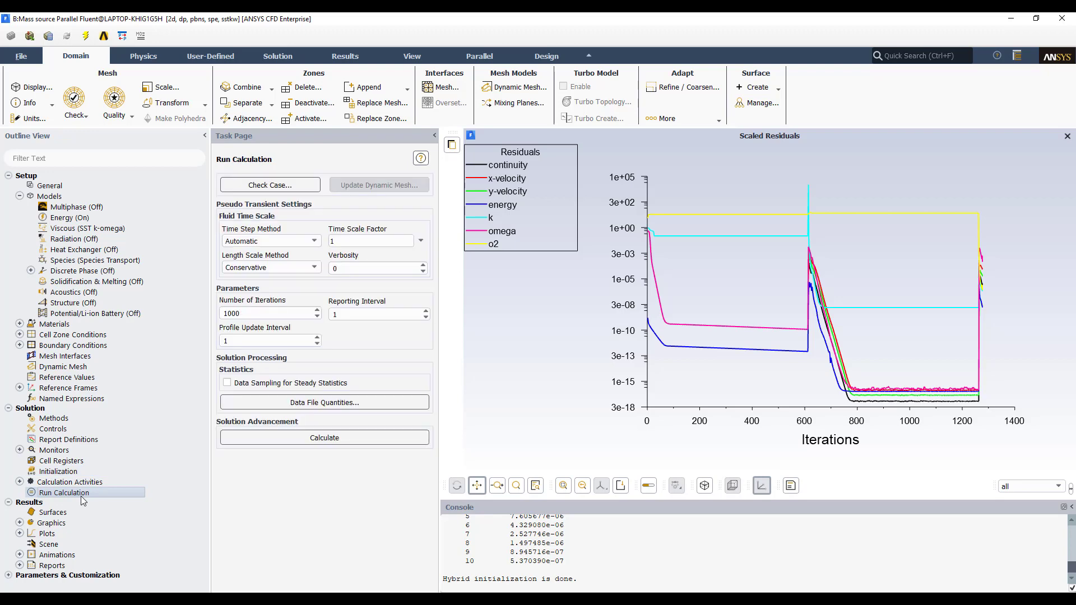
{"action": "left_click", "coordinate": [314, 438]}
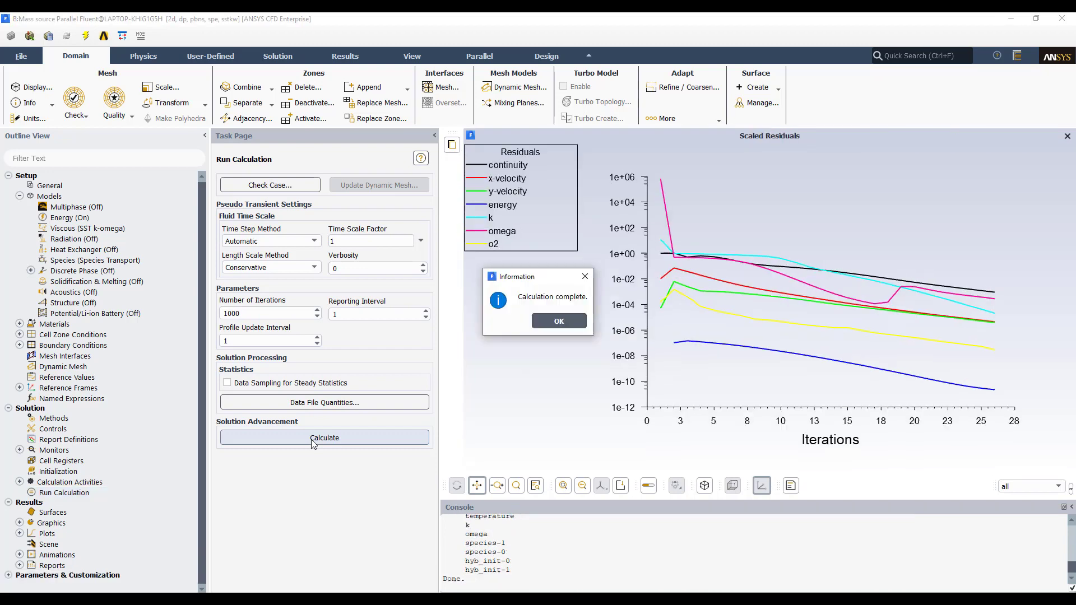
{"action": "left_click", "coordinate": [555, 324]}
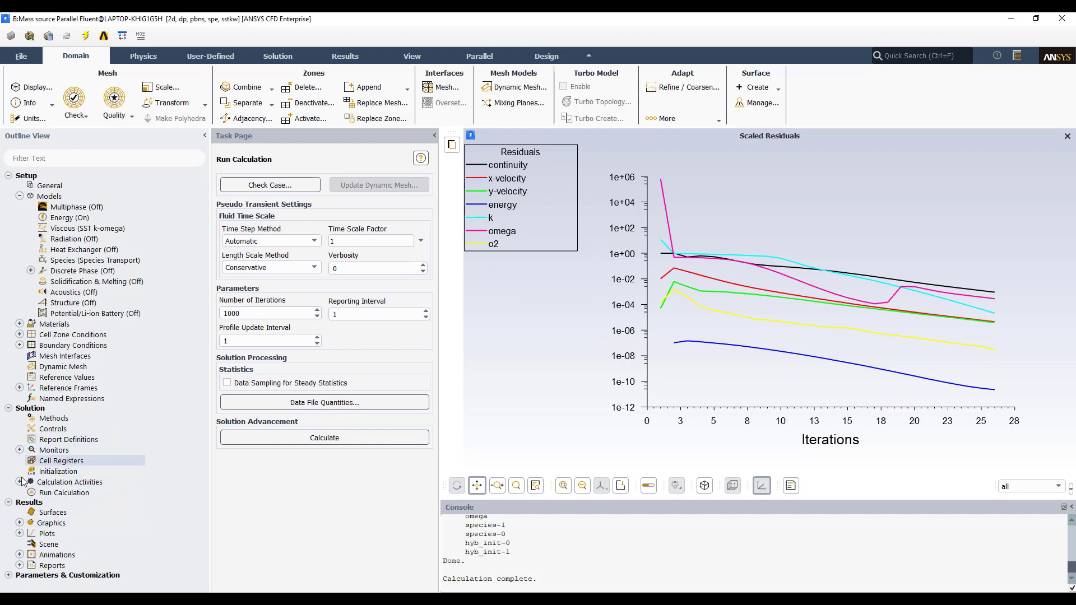
{"action": "left_click", "coordinate": [20, 523]}
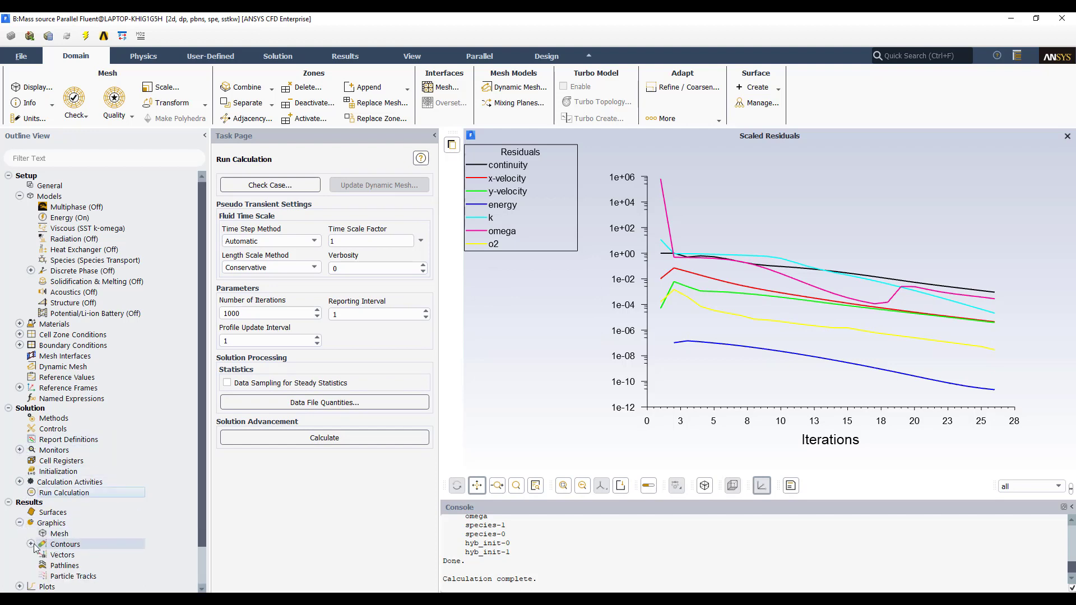
- Redisplay contour-1 as filled o2 mass fraction contours, peaking at about 0.702 near the source
{"action": "left_click", "coordinate": [31, 545]}
{"action": "left_click", "coordinate": [79, 555]}
{"action": "double_click", "coordinate": [78, 555]}
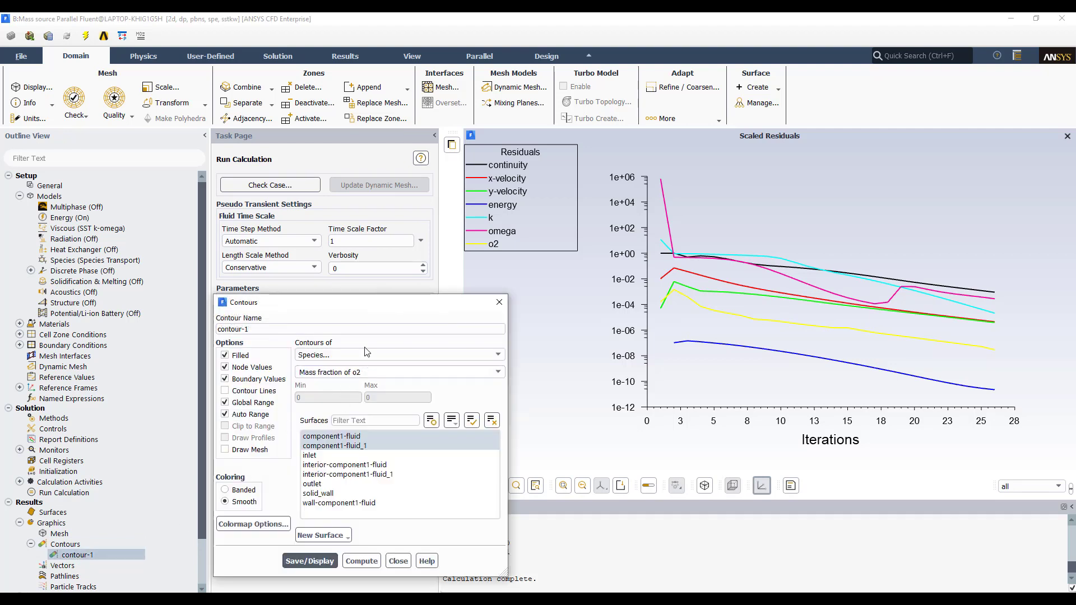
{"action": "left_click_drag", "start_coordinate": [360, 304], "coordinate": [332, 269]}
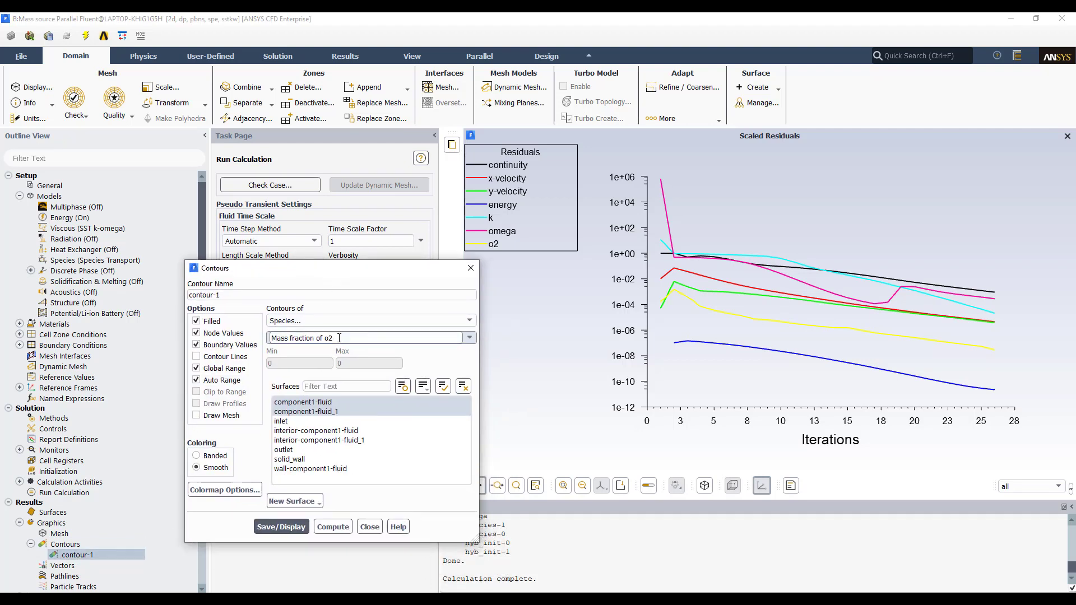
{"action": "left_click", "coordinate": [282, 527]}
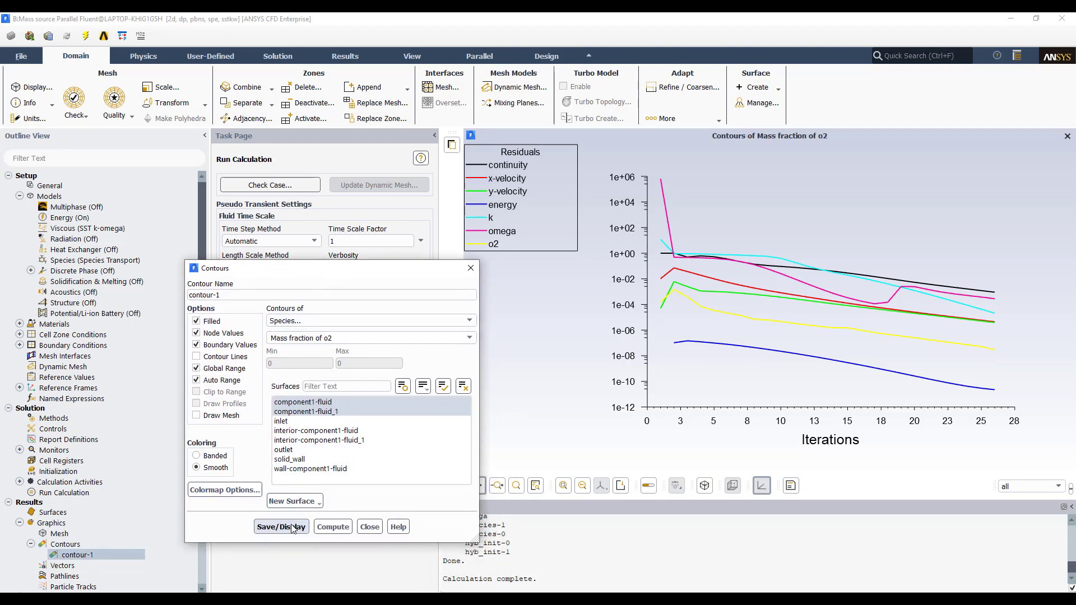
{"action": "left_click", "coordinate": [471, 266]}
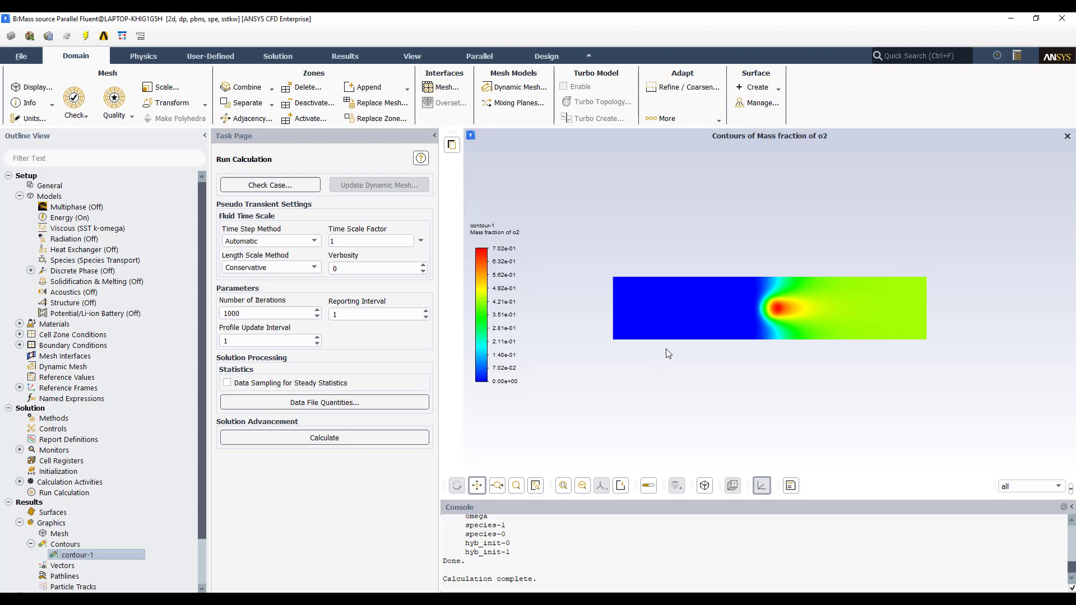
- Zoom into the o2 mass fraction contours and pan the plot left
{"action": "scroll", "coordinate": [666, 353], "scroll_direction": "up", "scroll_amount": 1}
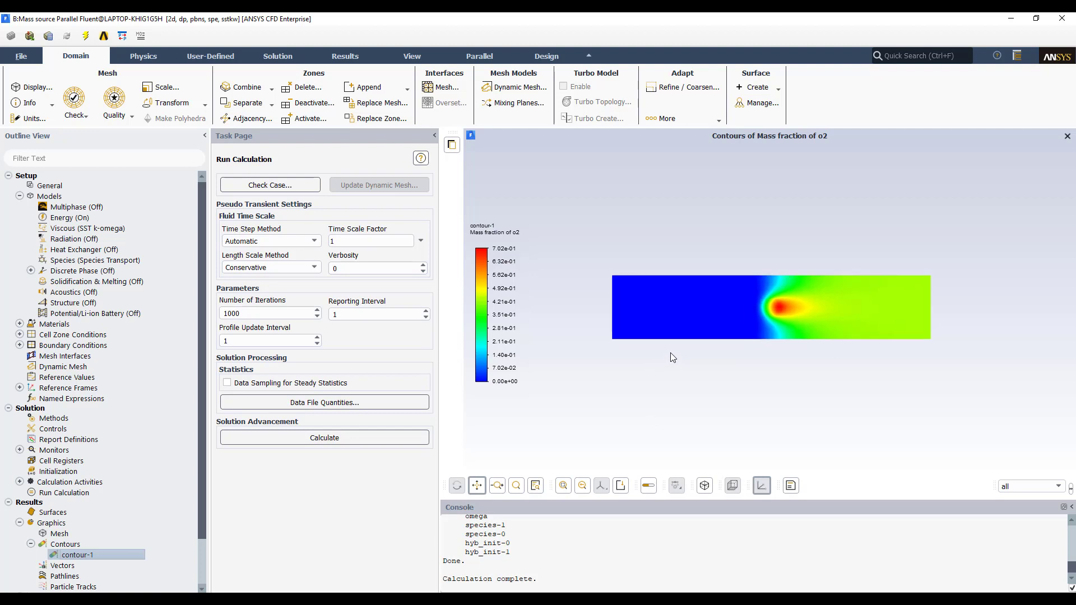
{"action": "scroll", "coordinate": [671, 354], "scroll_direction": "up", "scroll_amount": 1}
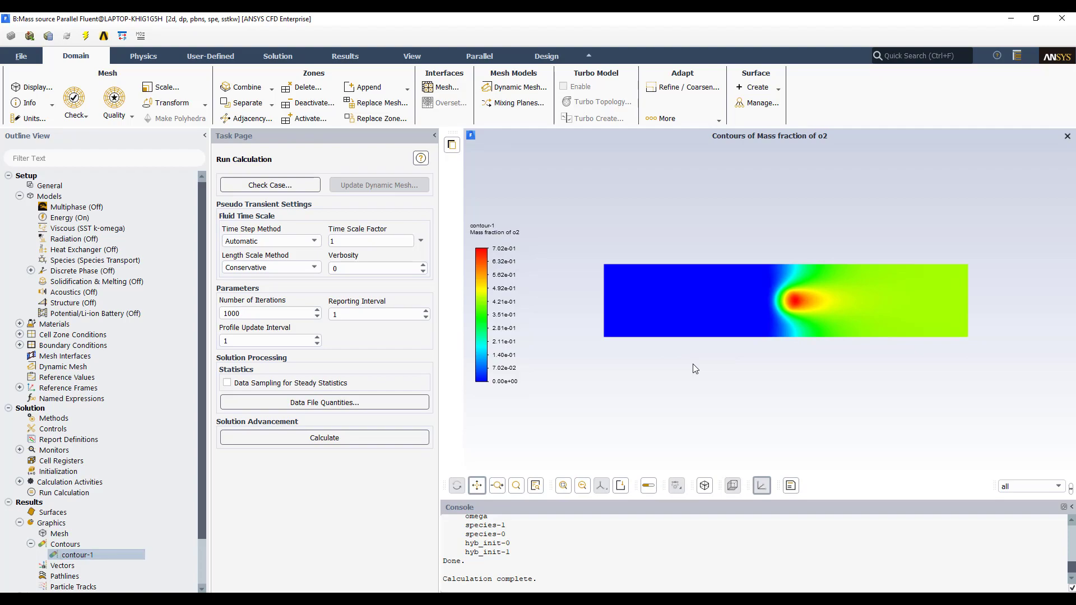
{"action": "left_click_drag", "start_coordinate": [695, 368], "coordinate": [626, 370]}
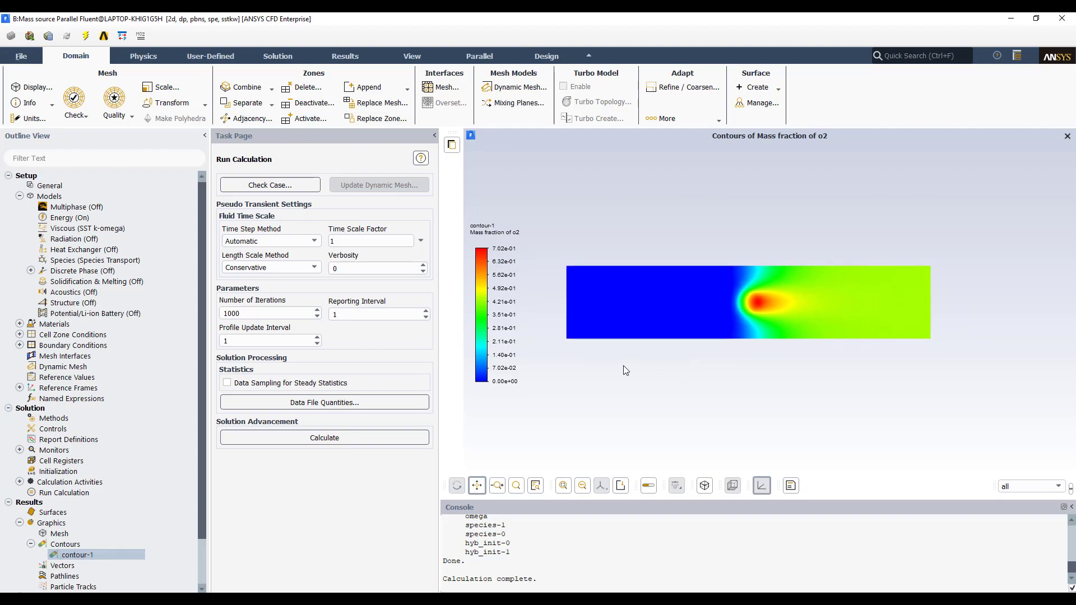